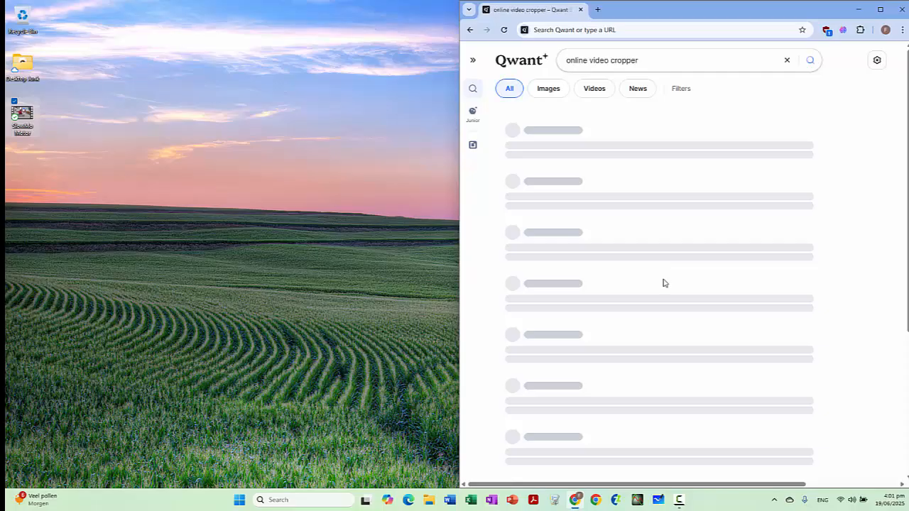
Step: Open the online-video-cutter.com video cropper from the search results and load the SlowMo Motor video from the desktop
left_click(611, 260)
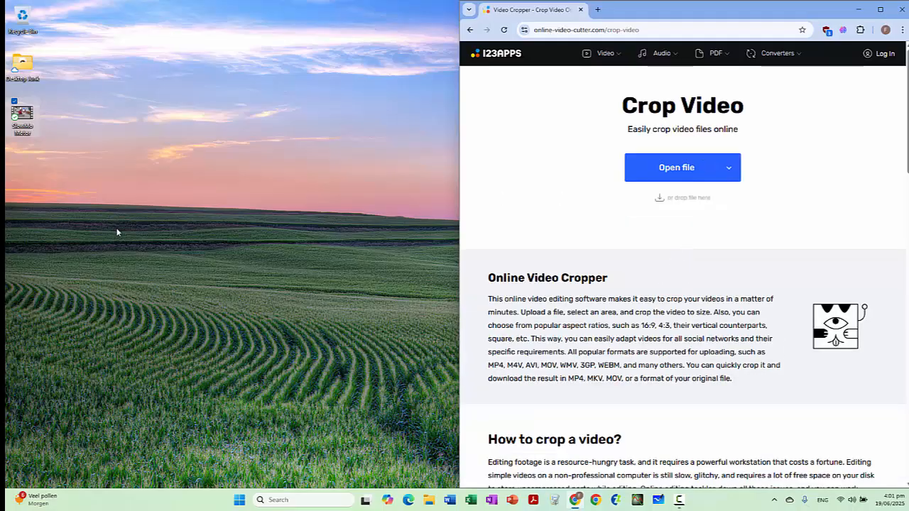
left_click_drag(26, 124, 652, 324)
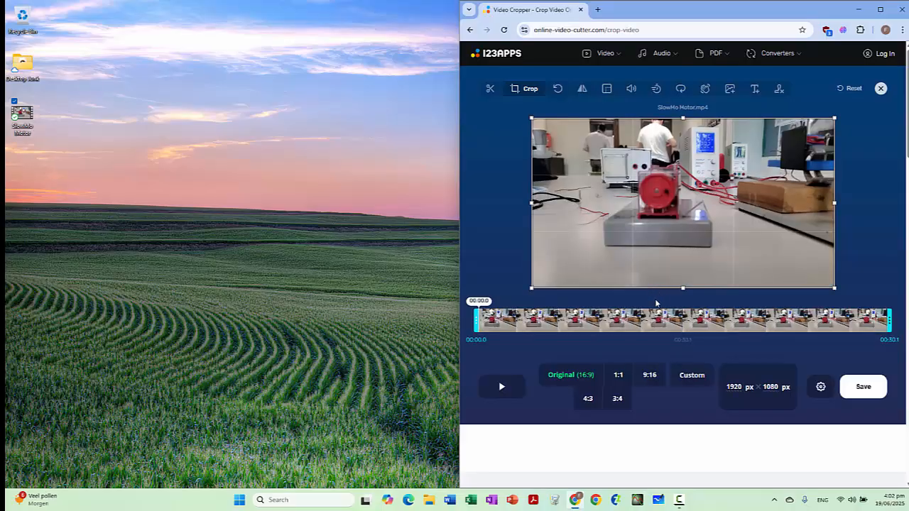
Step: Trim the video so the clip starts at about 00:11.1 and ends at about 00:21.1
left_click_drag(475, 321, 642, 321)
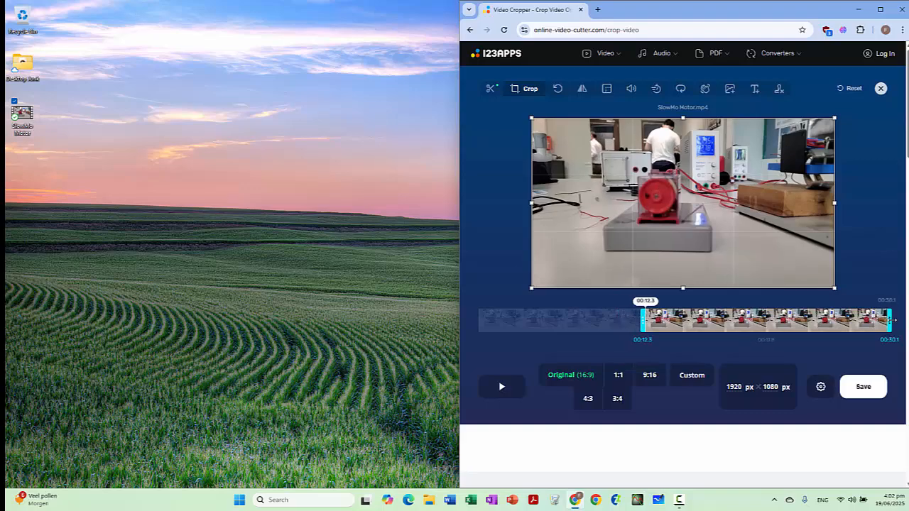
left_click_drag(888, 321, 756, 324)
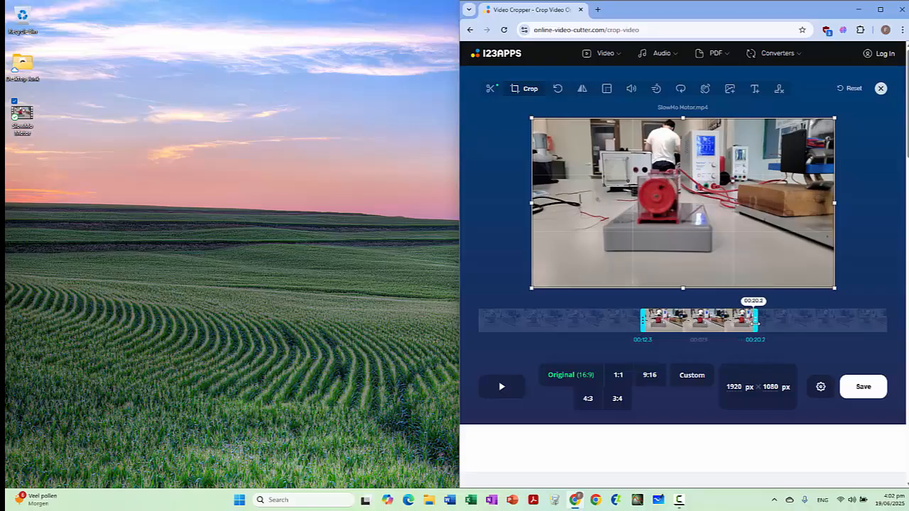
mouse_move(641, 325)
left_mouse_down()
mouse_move(561, 326)
mouse_move(648, 328)
mouse_move(627, 328)
left_mouse_up()
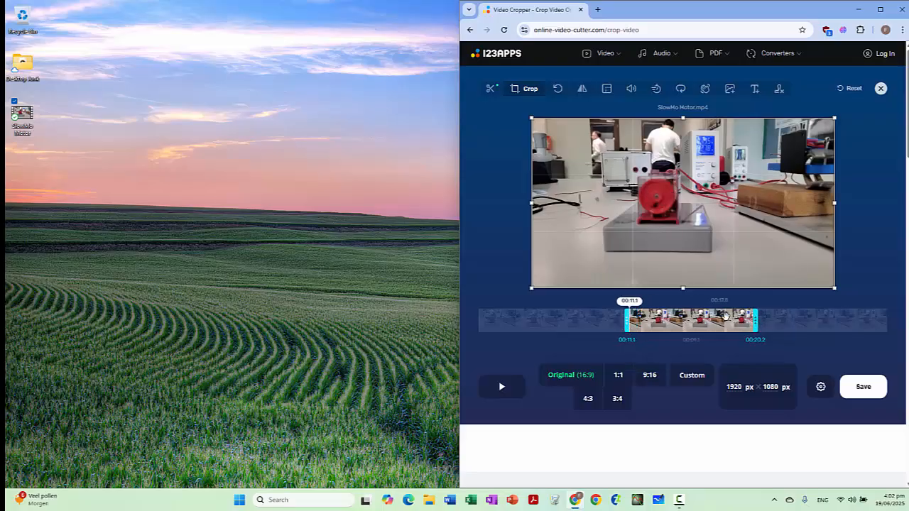
left_click_drag(755, 321, 769, 320)
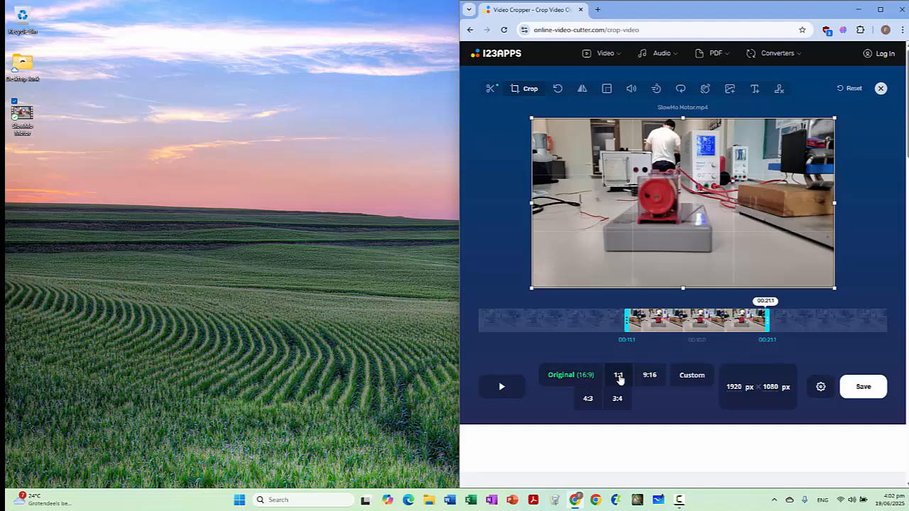
Step: Crop the frame to a 1:1 square of about 850 × 850 px centred around the red motor
left_click(618, 376)
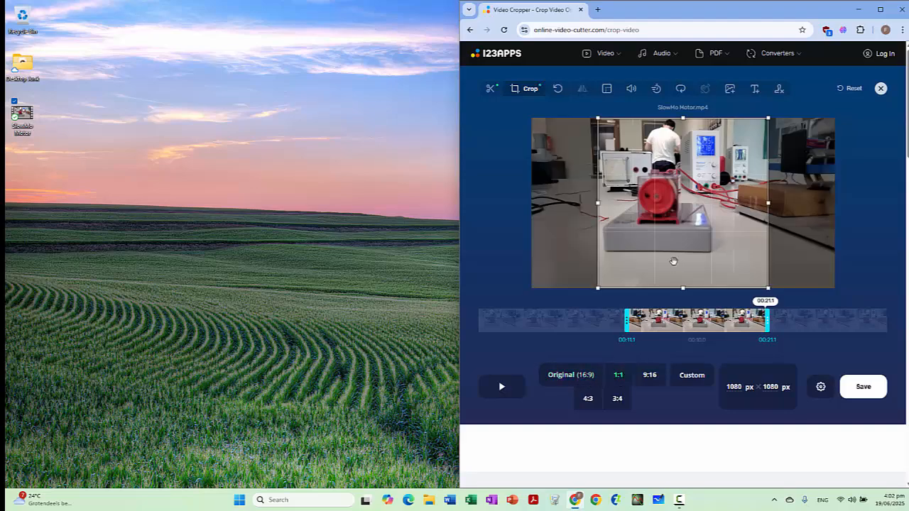
left_click_drag(672, 262, 653, 264)
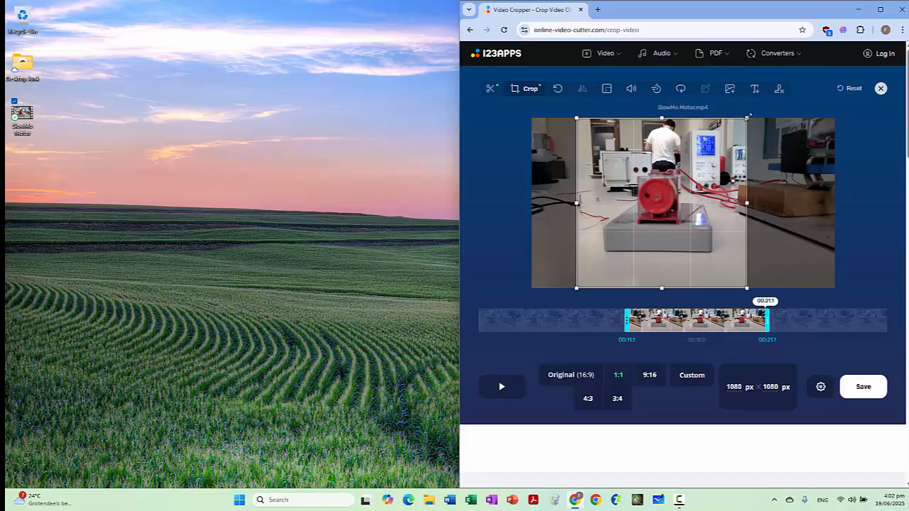
left_click_drag(749, 116, 712, 151)
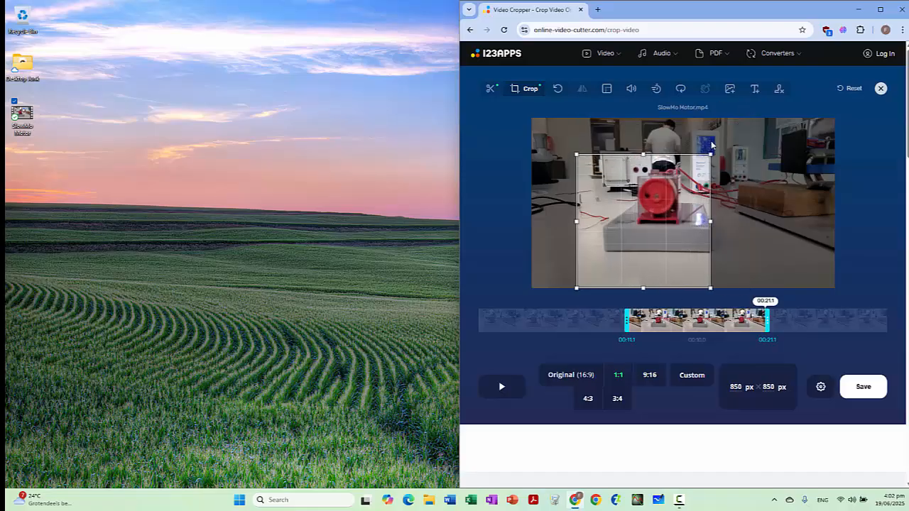
left_click_drag(654, 217, 656, 198)
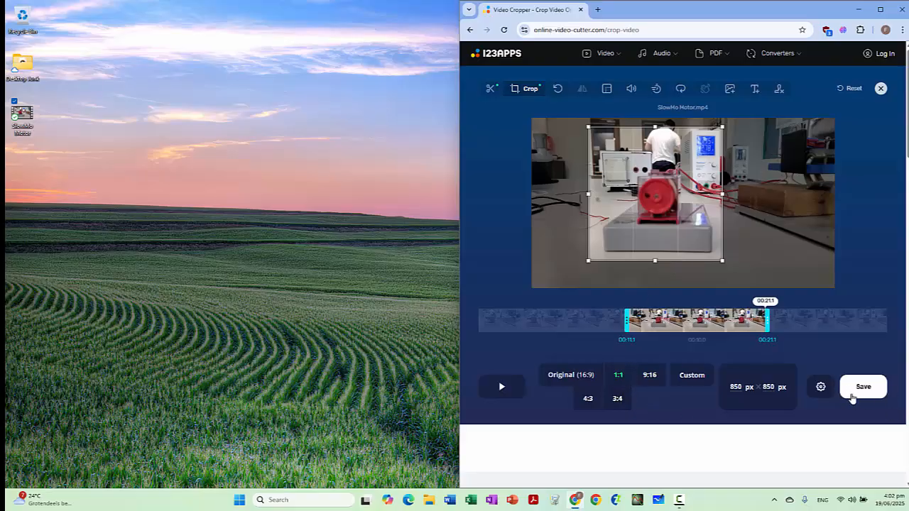
Step: Export and download the cropped video, and check its playback briefly in Media Player
left_click(862, 387)
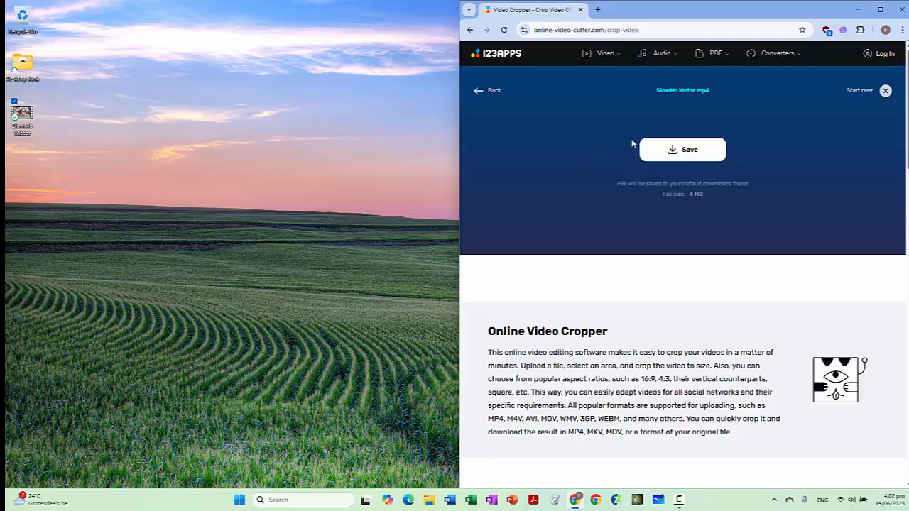
left_click(670, 149)
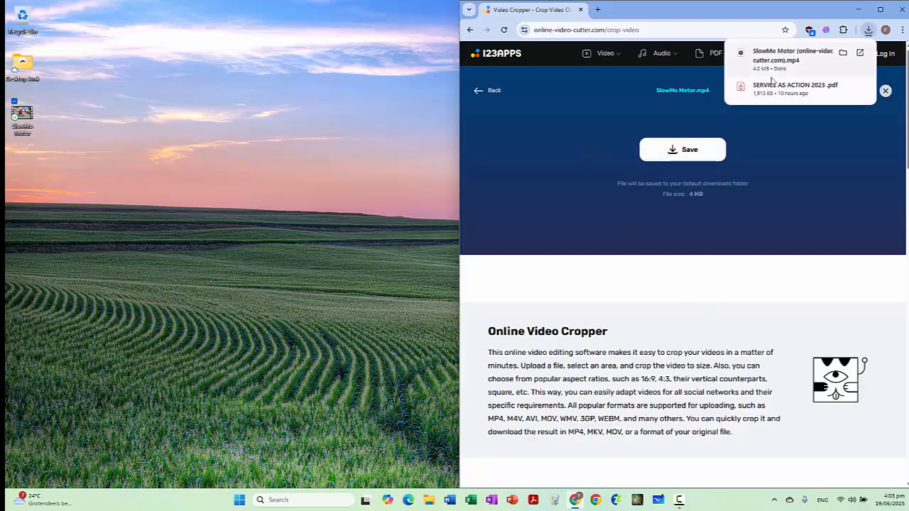
mouse_move(787, 61)
left_click(860, 53)
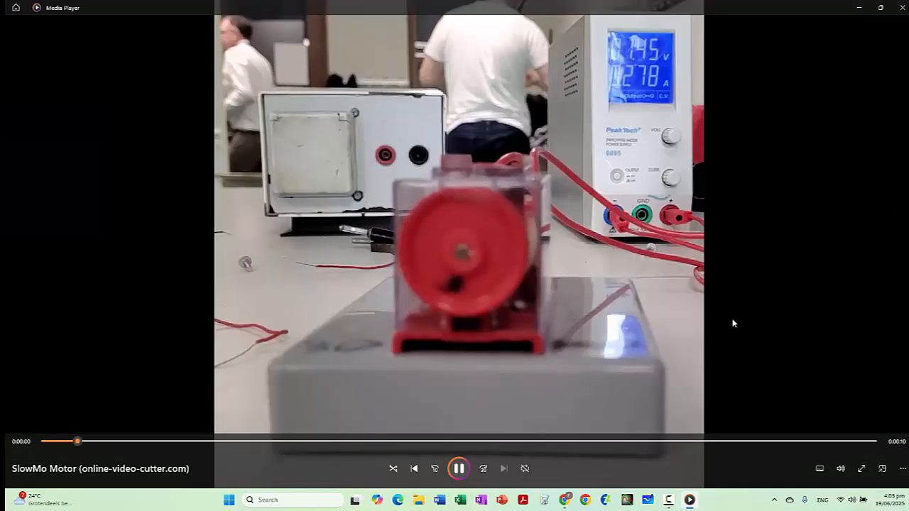
left_click(459, 468)
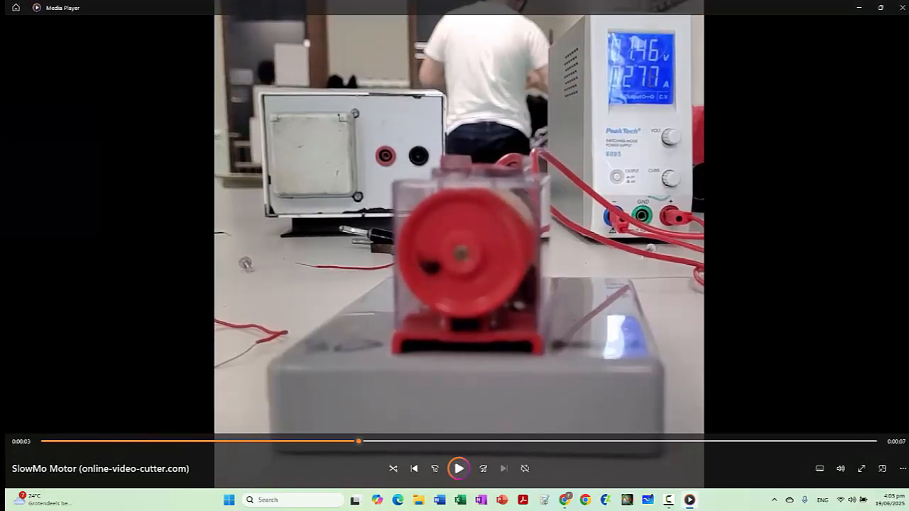
left_click(899, 9)
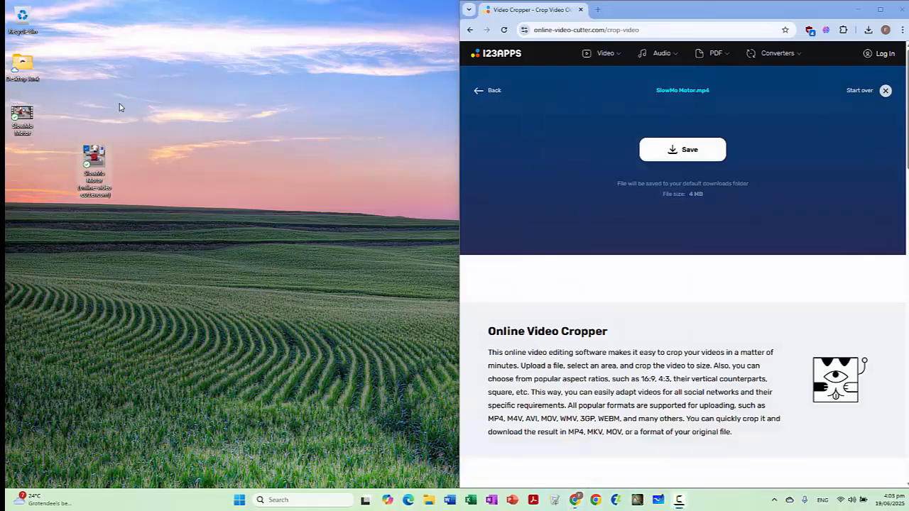
Step: Place the cropped video file beside the original SlowMo Motor file on the desktop and launch Tracker
left_click_drag(99, 159, 75, 116)
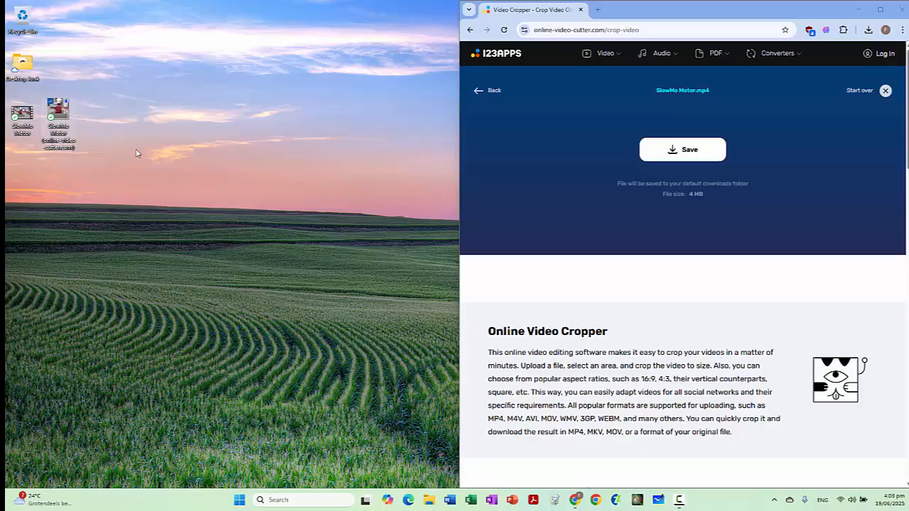
left_click(141, 154)
key("super")
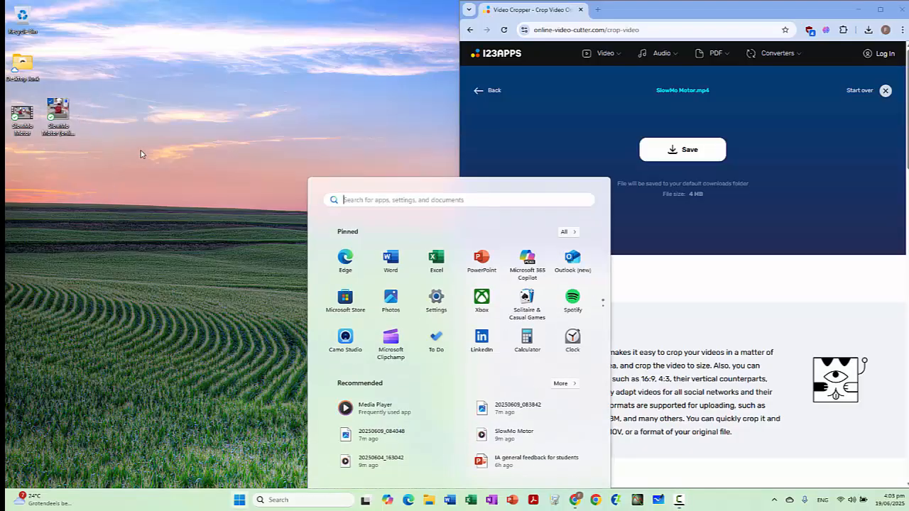
type("tracker")
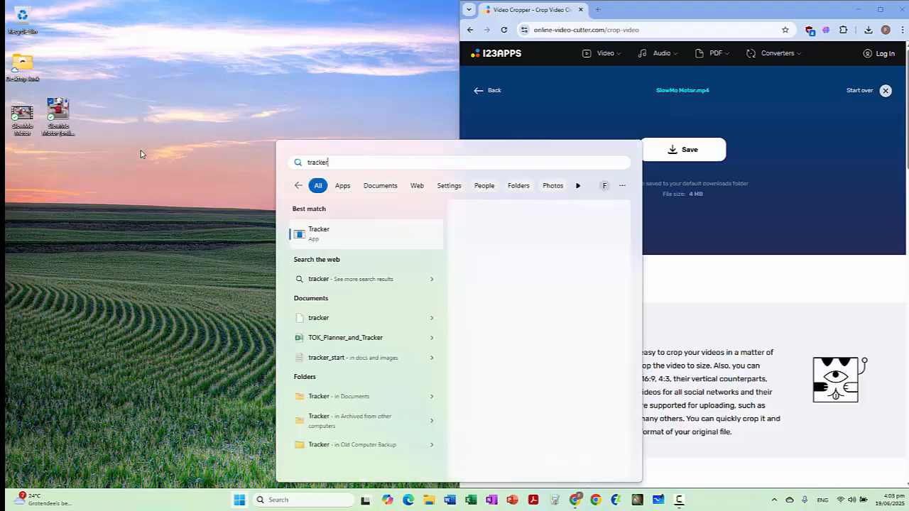
key("Return")
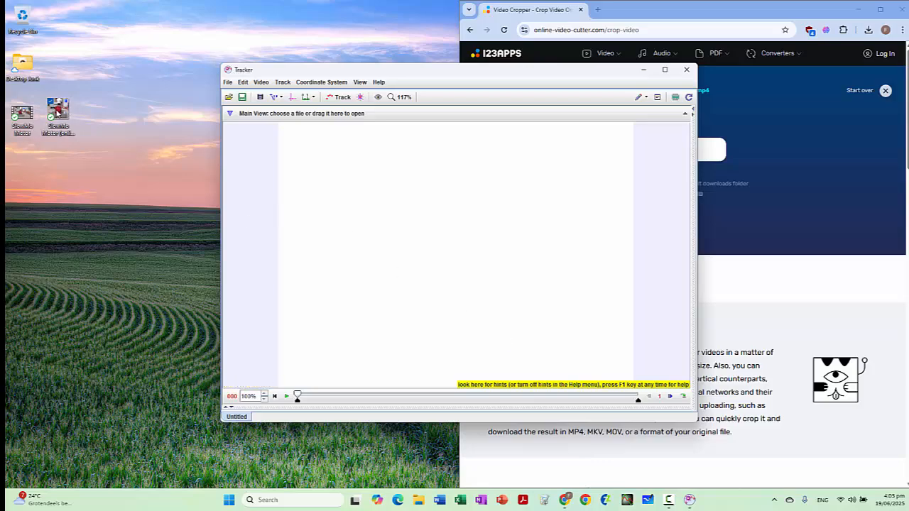
Step: Load the cropped video into Tracker, dismissing the new-version notice, and move the Tracker window beside the browser
left_click_drag(57, 110, 447, 220)
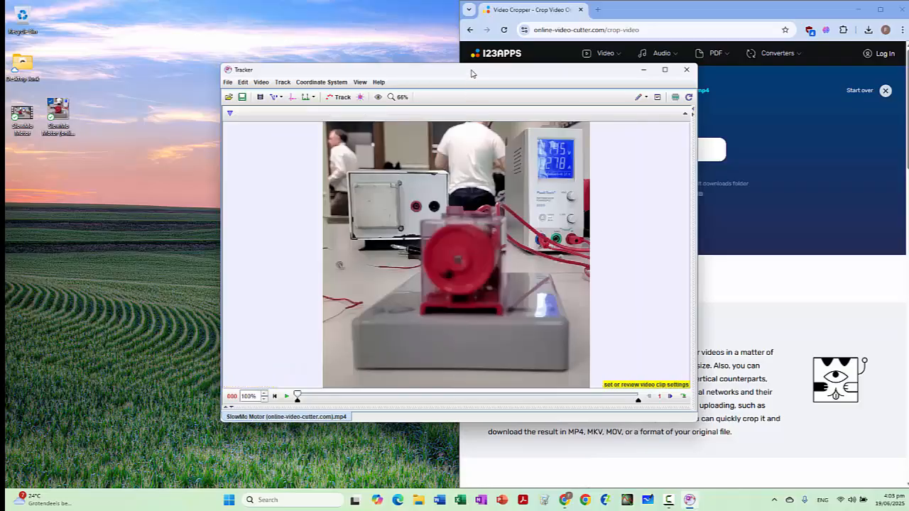
left_click_drag(473, 74, 281, 69)
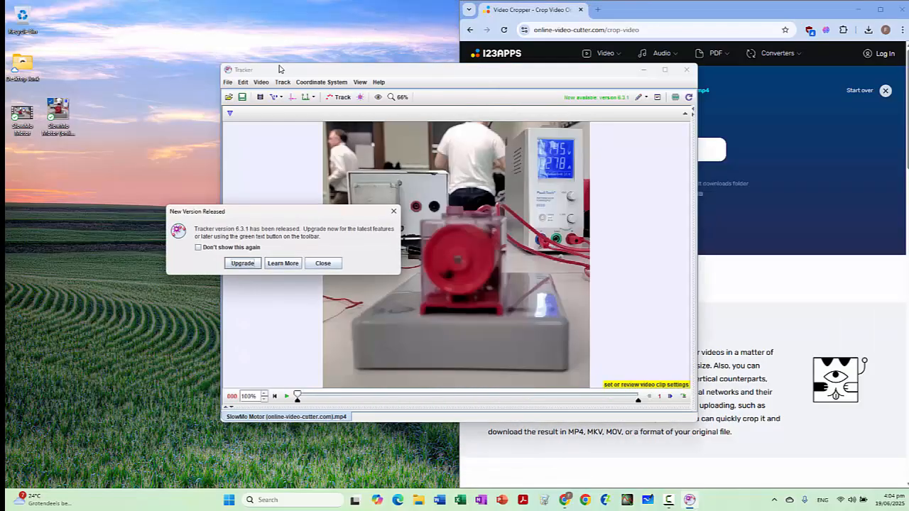
left_click(321, 264)
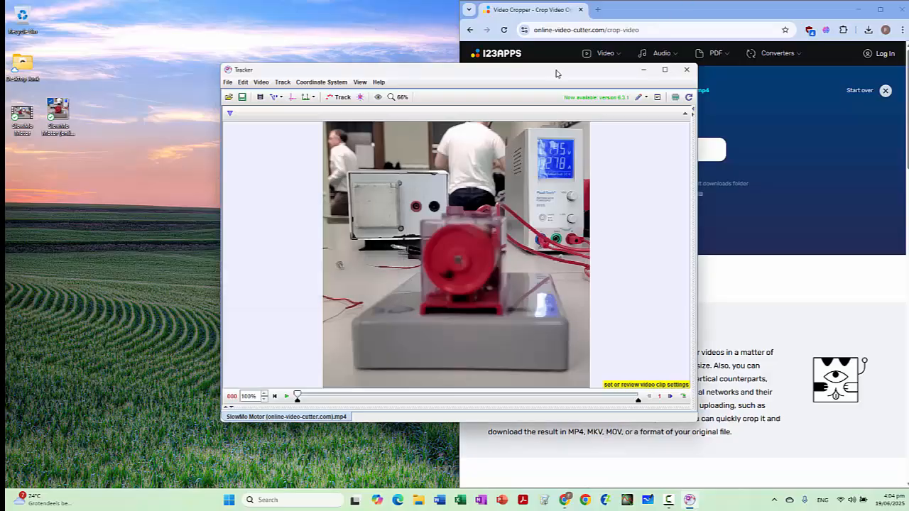
left_click_drag(556, 74, 368, 72)
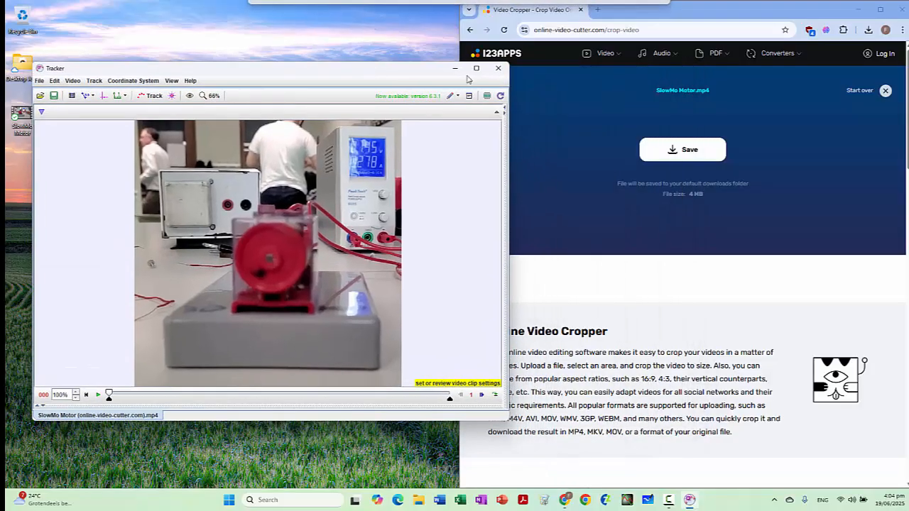
Step: Search the web in a new browser tab for "frame rate super slow motion samsung s20 fe" and review the results
left_click(599, 11)
type("frame")
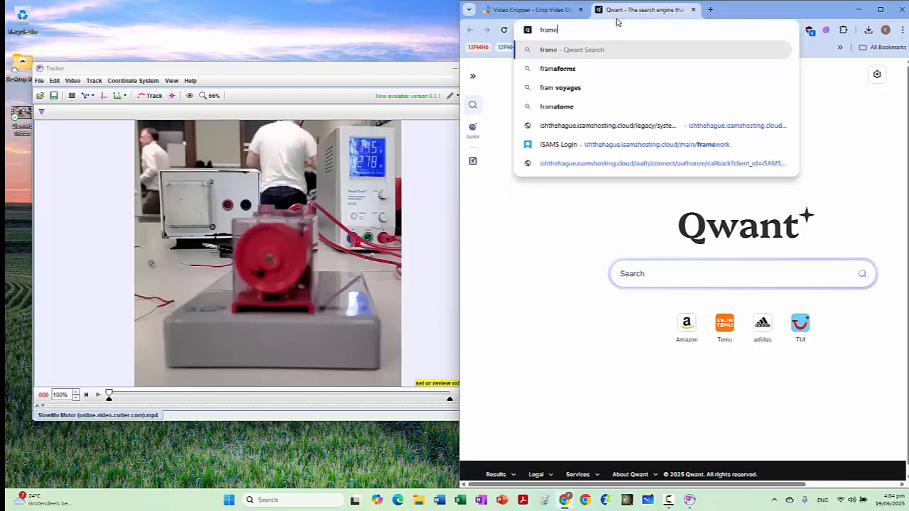
type(" rate super slow ")
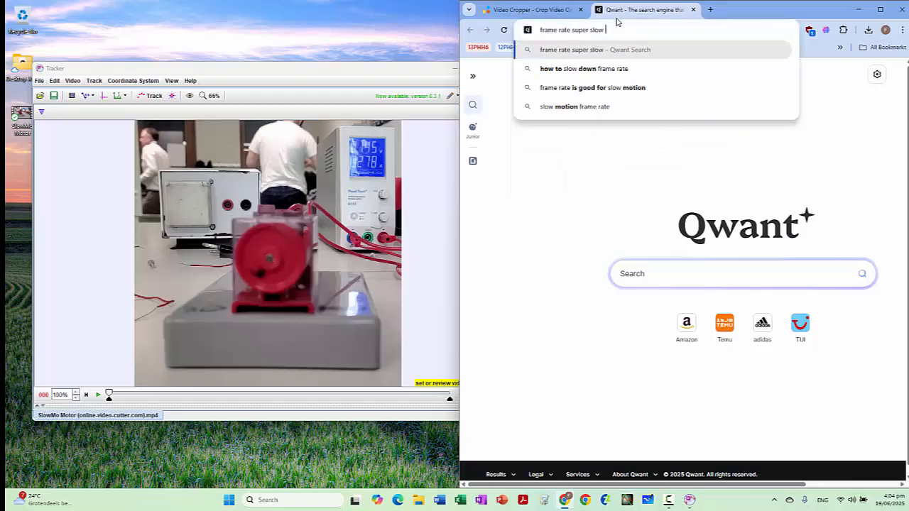
type("motion samsu")
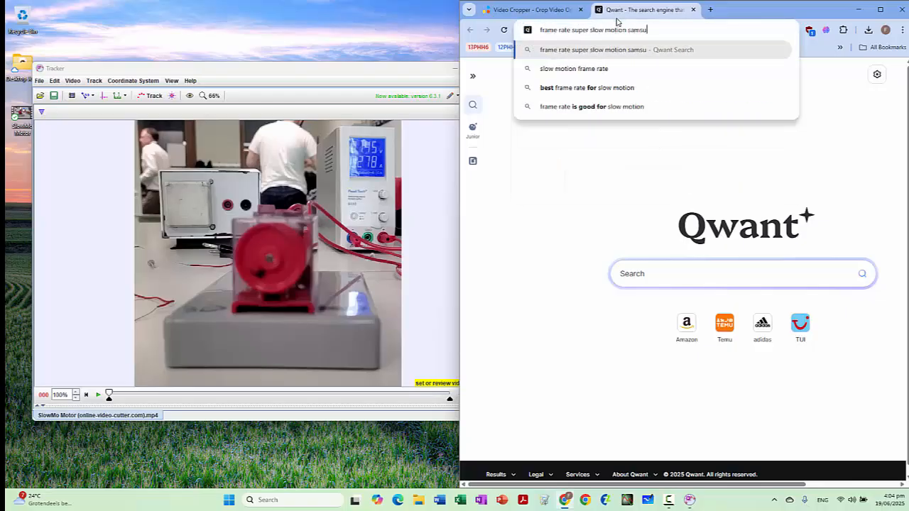
type("ng s20 fe")
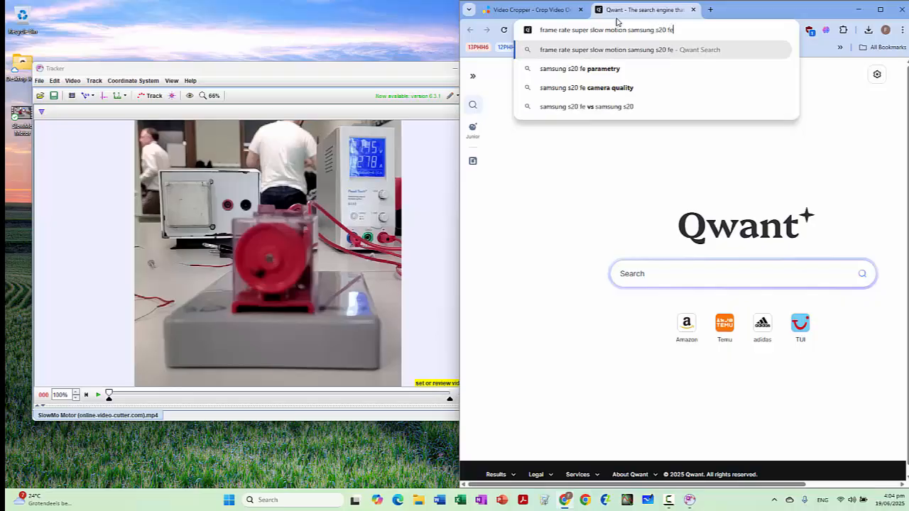
key("Return")
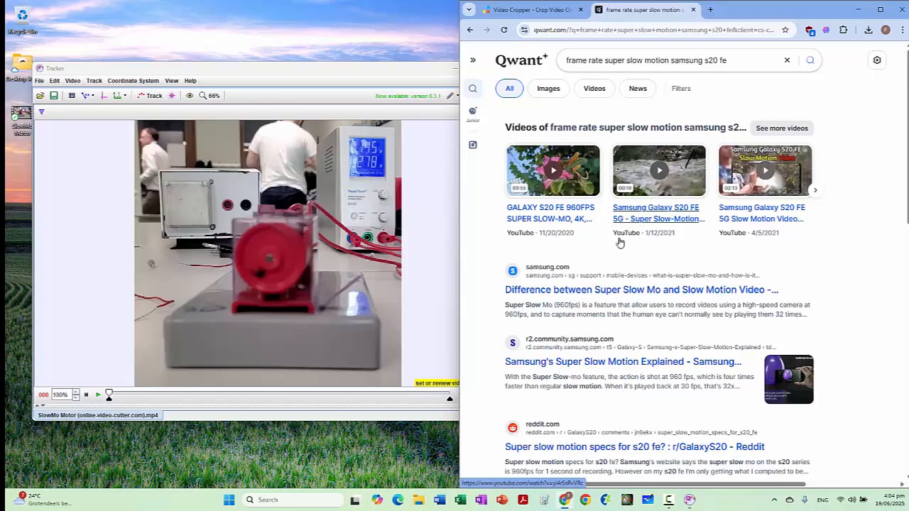
scroll(652, 331, "down", 2)
scroll(652, 331, "down", 2)
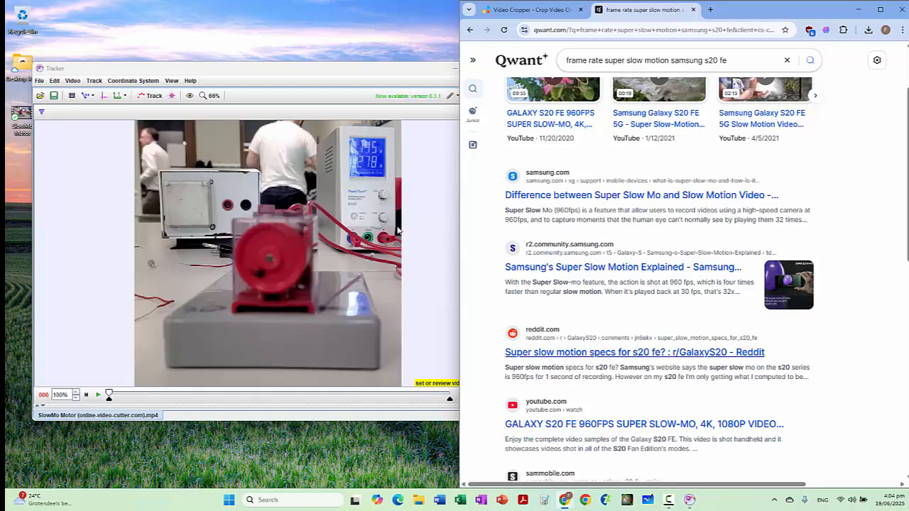
Step: Return to Tracker, minimize the browser and maximize the Tracker window
left_click(355, 74)
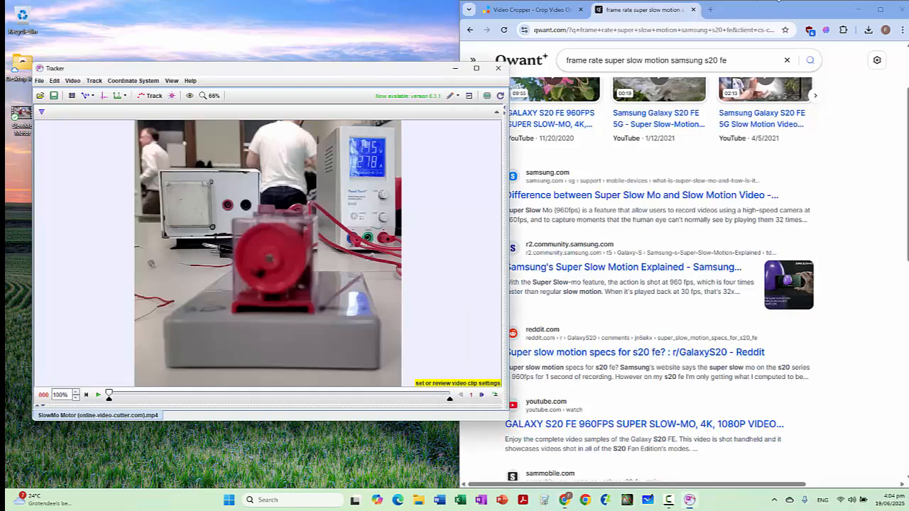
left_click(854, 9)
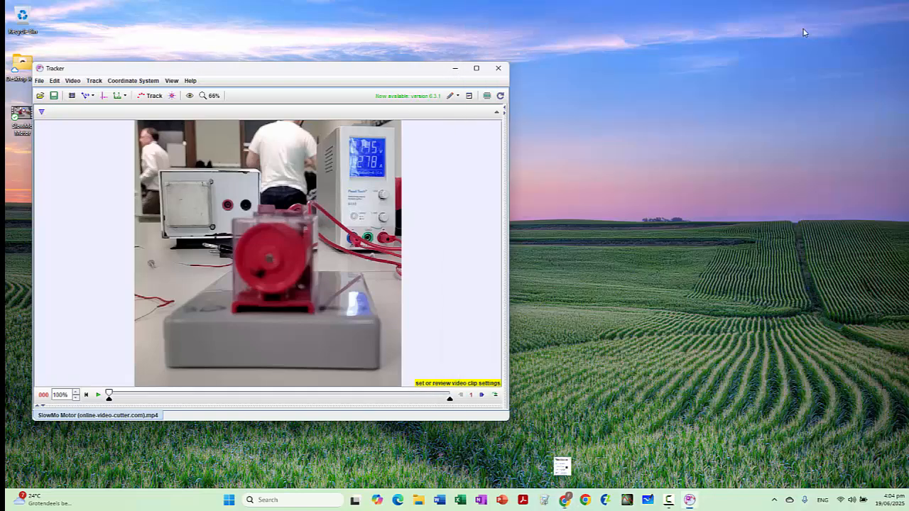
left_click(477, 69)
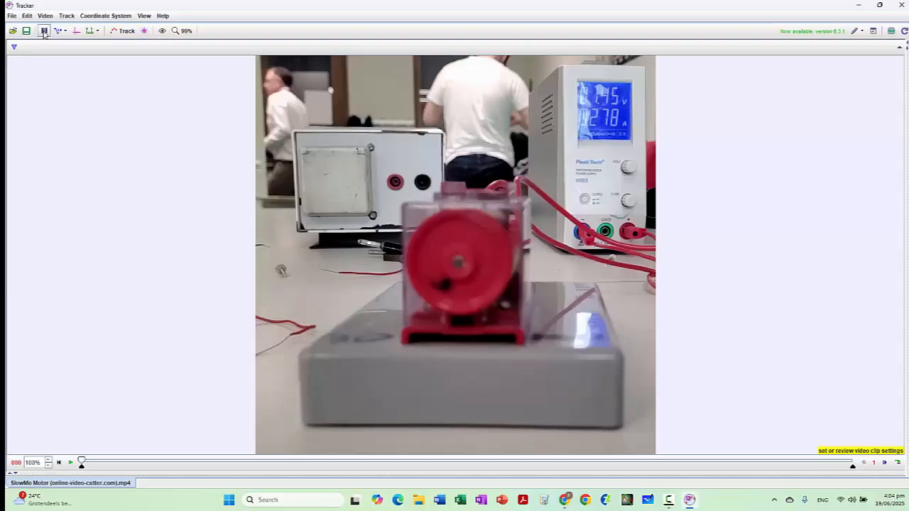
Step: Set the video clip's frame rate to 960 frames per second in the clip settings
left_click(44, 30)
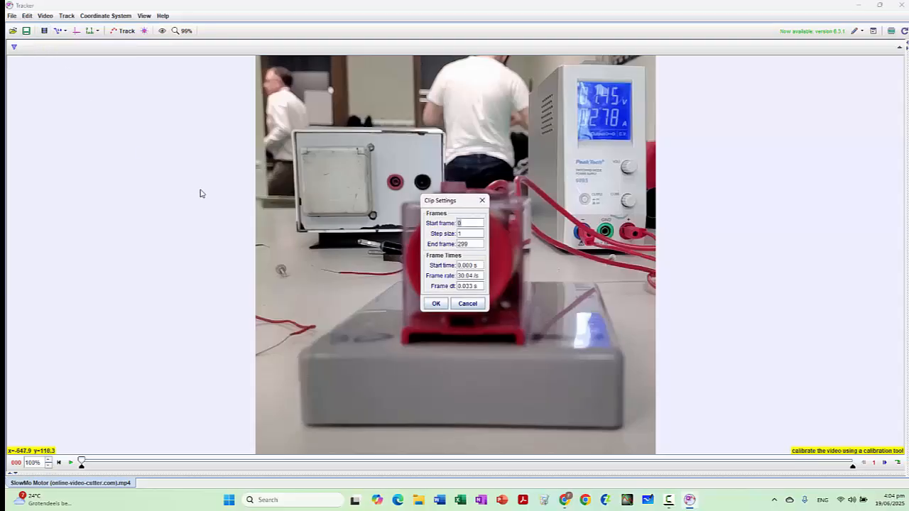
left_click(476, 276)
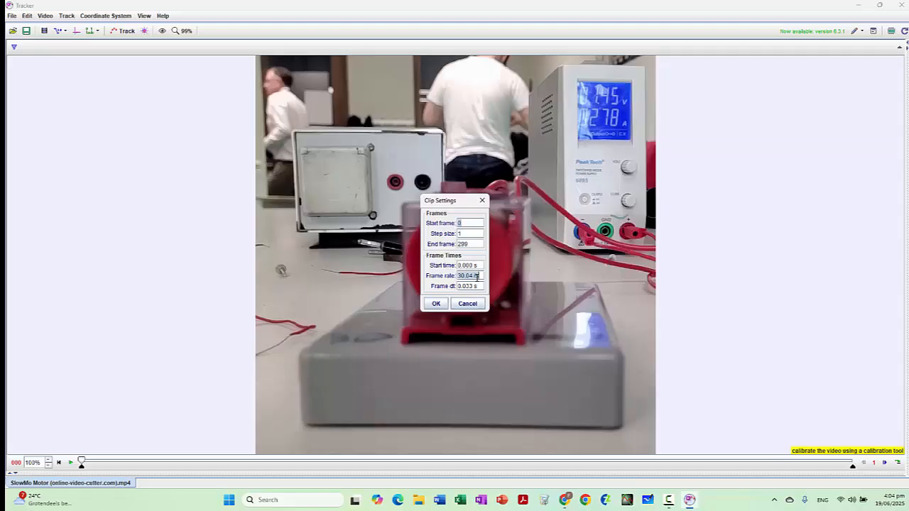
type("960")
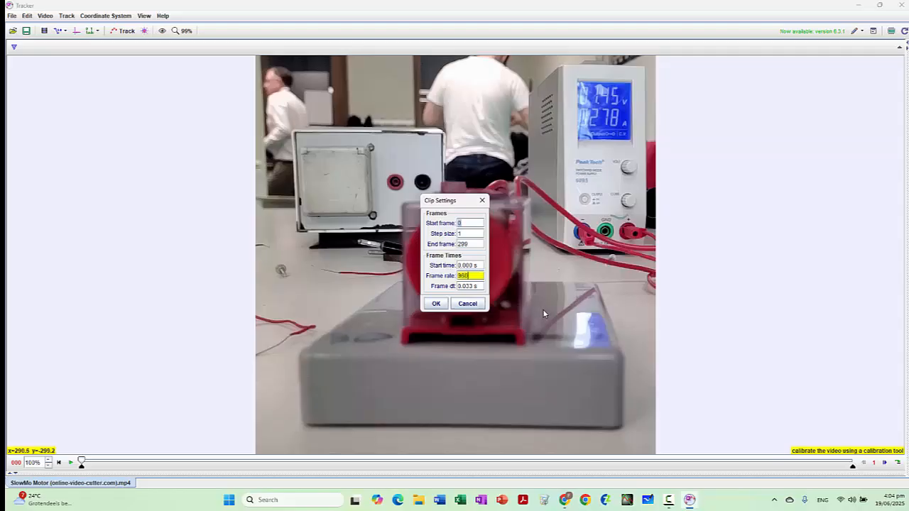
key("Return")
left_click(435, 303)
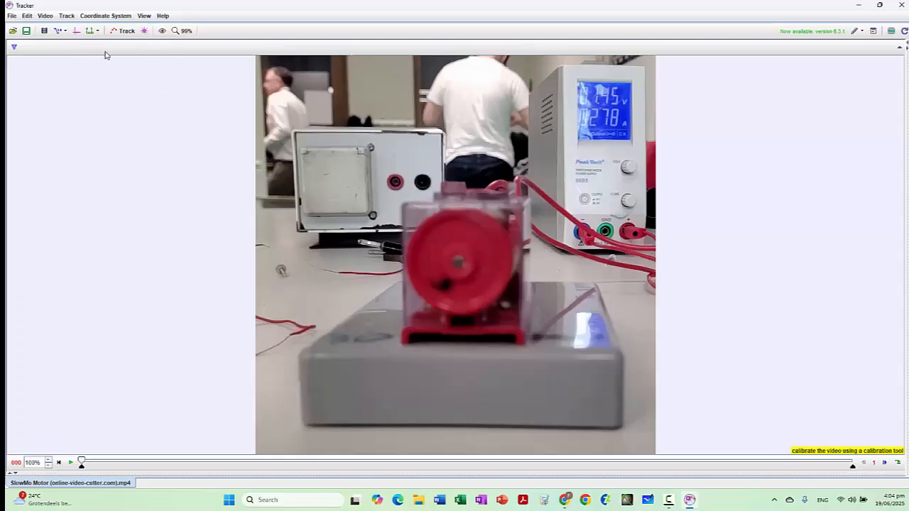
Step: Show the coordinate axes, place their origin on the centre of the red motor wheel, and hide the axes again
left_click(76, 30)
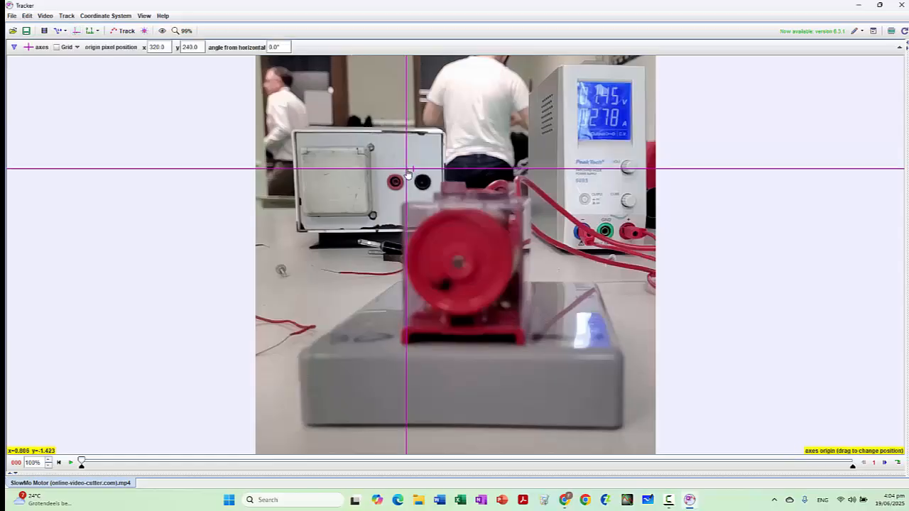
left_click_drag(408, 173, 459, 266)
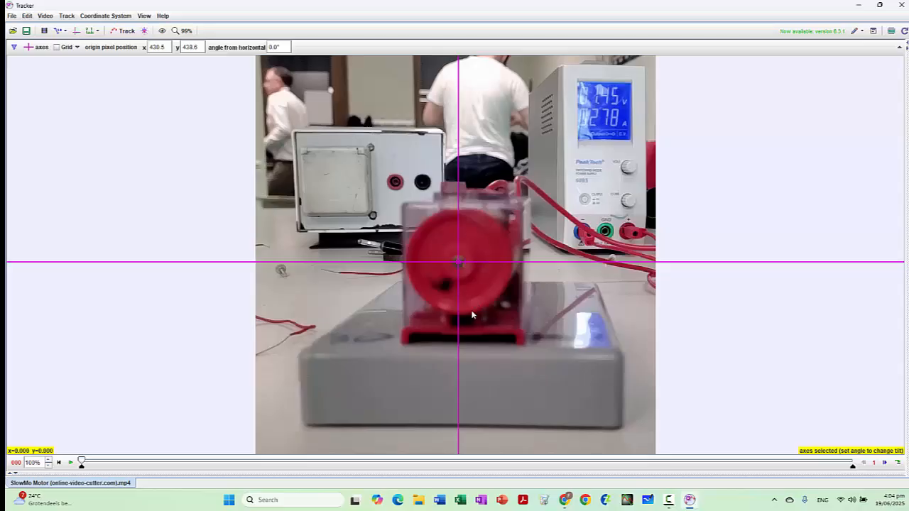
left_click(76, 31)
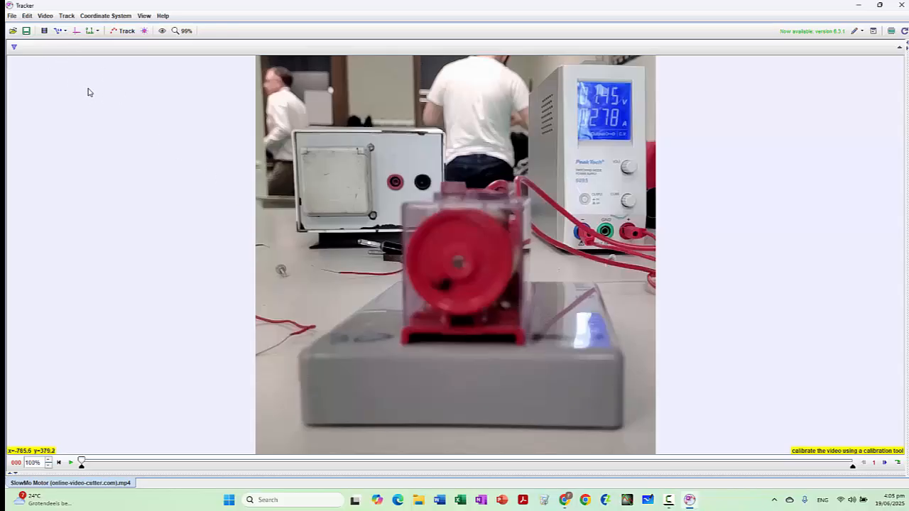
Step: Create a new point mass track for the motor wheel
left_click(123, 33)
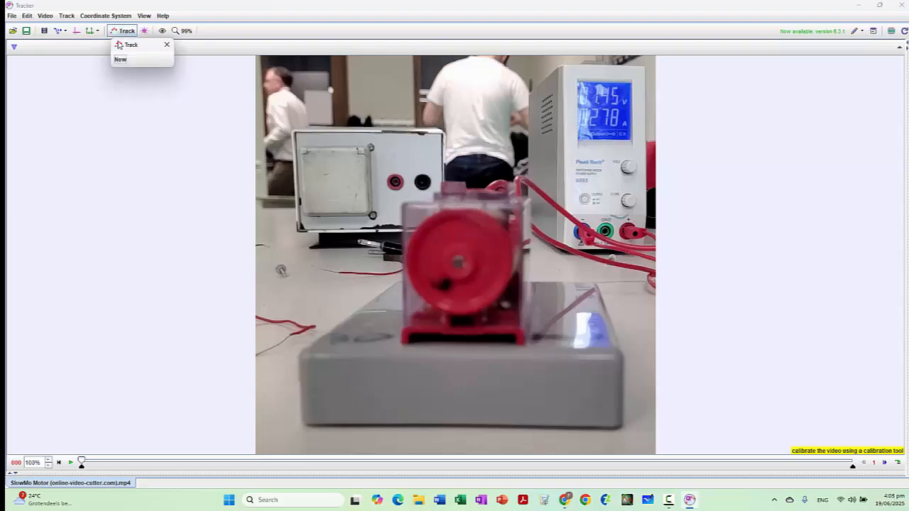
left_click(120, 60)
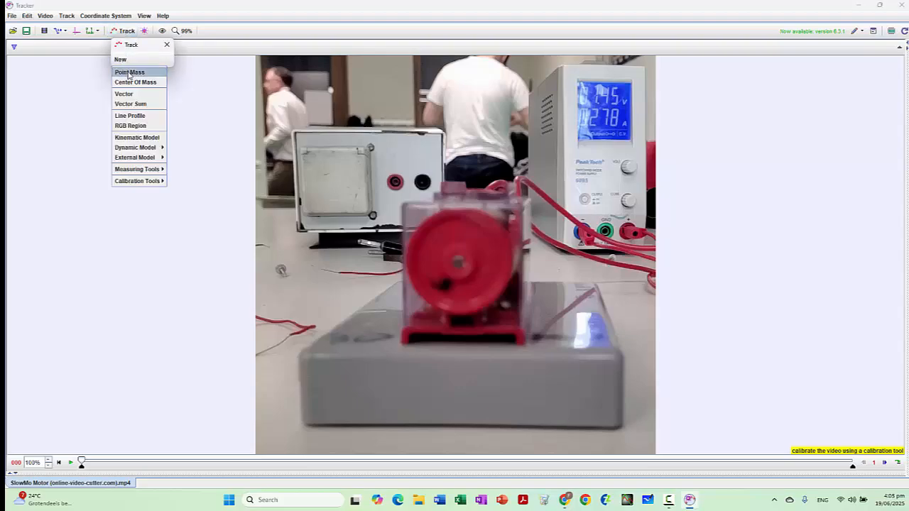
left_click(127, 73)
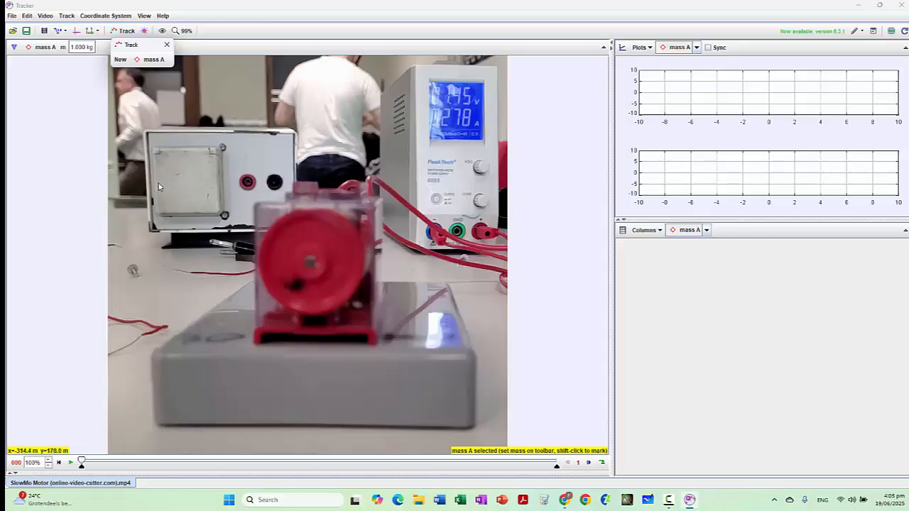
Step: Mark the dark spot on the red wheel with the point mass, frame by frame from frame 0 through frame 32
key("shift")
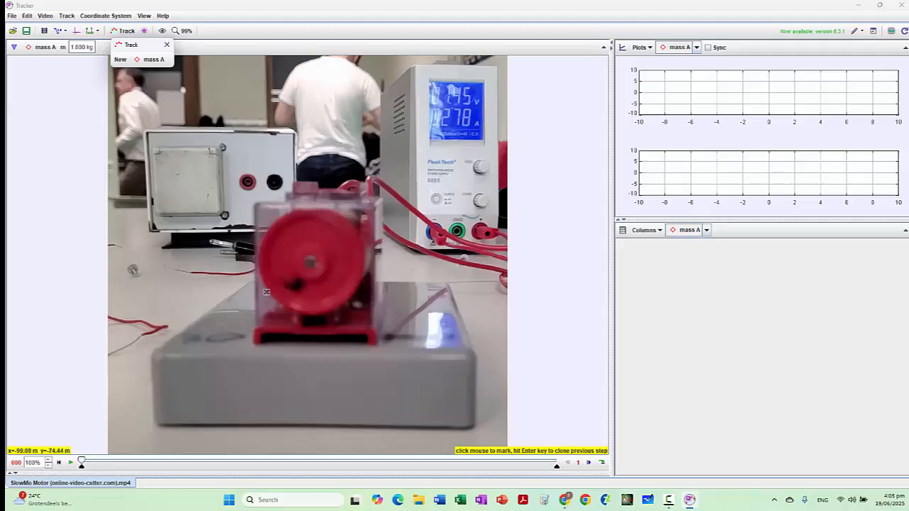
left_click(279, 282, "shift")
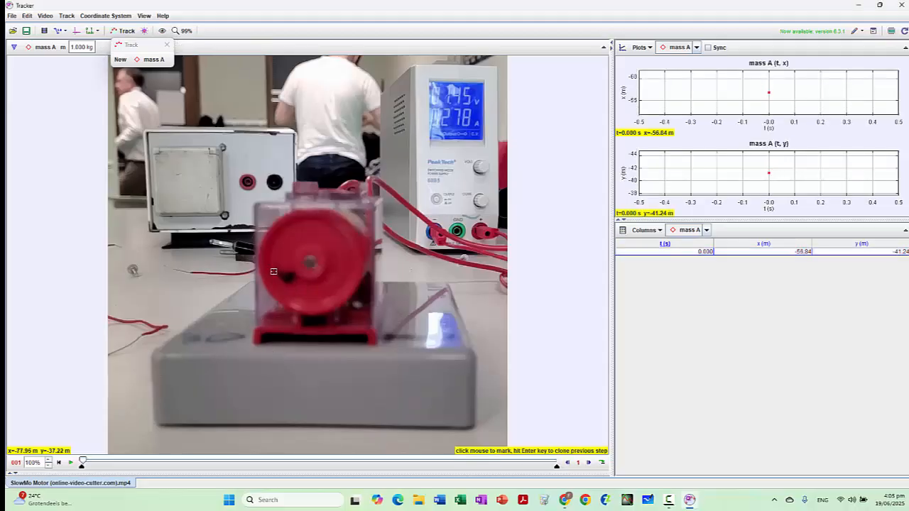
left_click(273, 272, "shift")
left_click(277, 253, "shift")
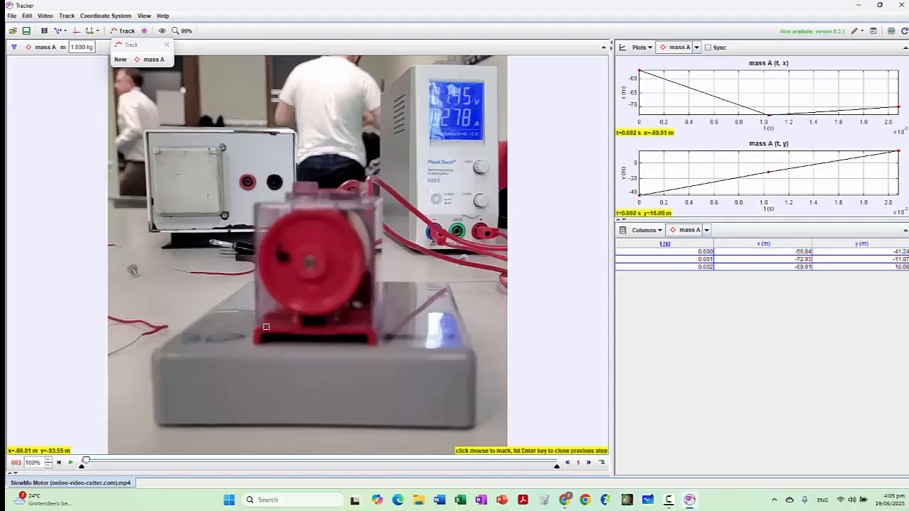
left_click(281, 244, "shift")
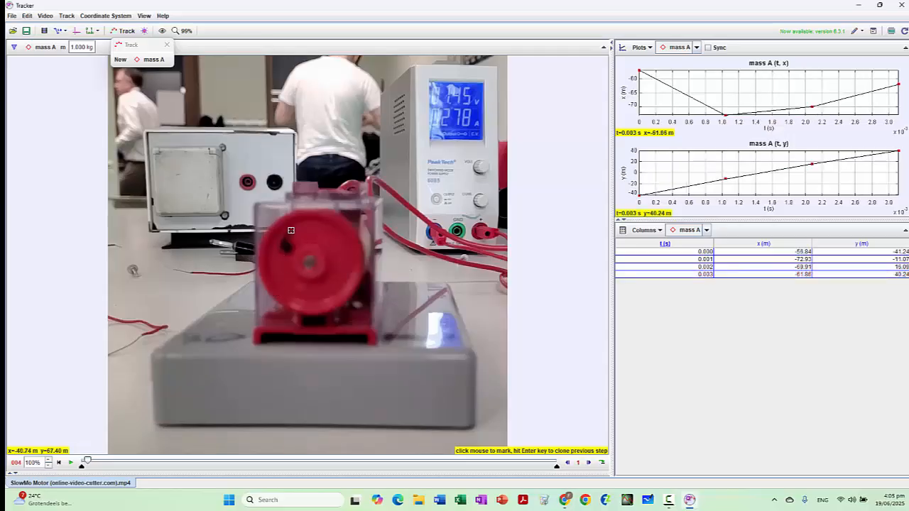
left_click(287, 232, "shift")
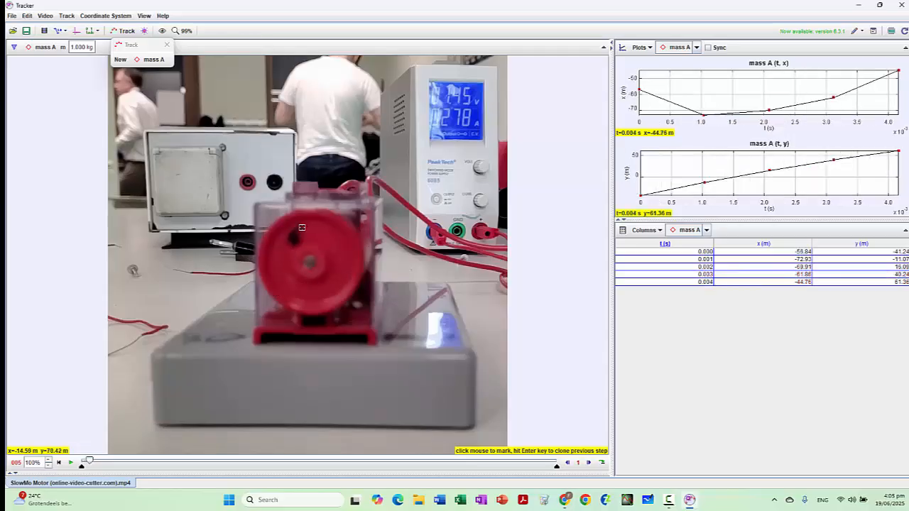
left_click(304, 231, "shift")
left_click(316, 230, "shift")
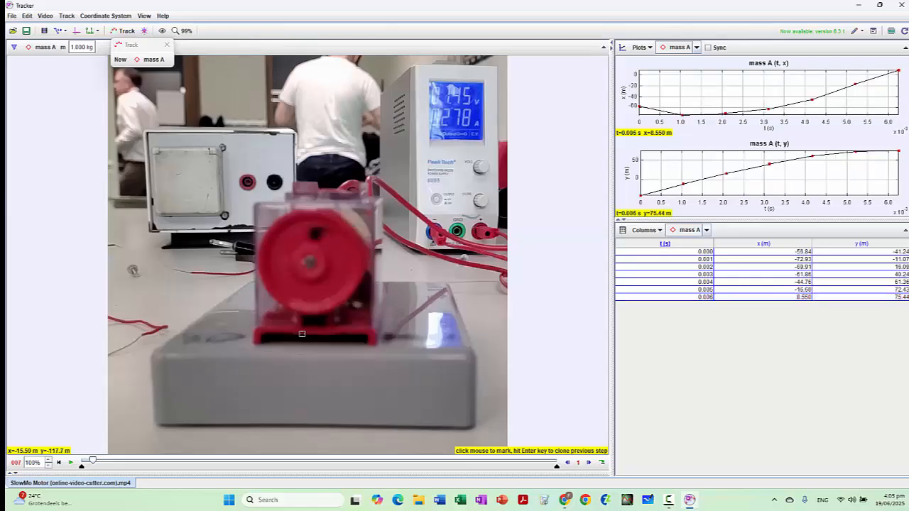
left_click(332, 236, "shift")
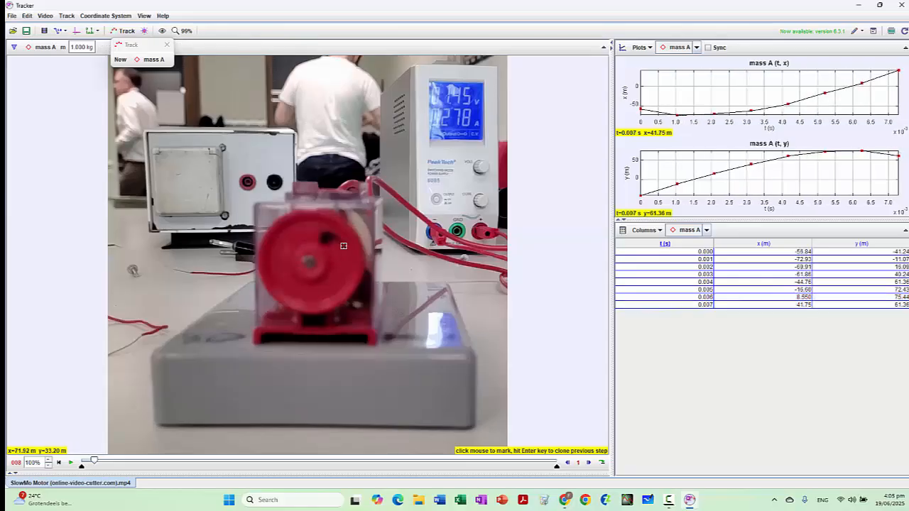
left_click(340, 244, "shift")
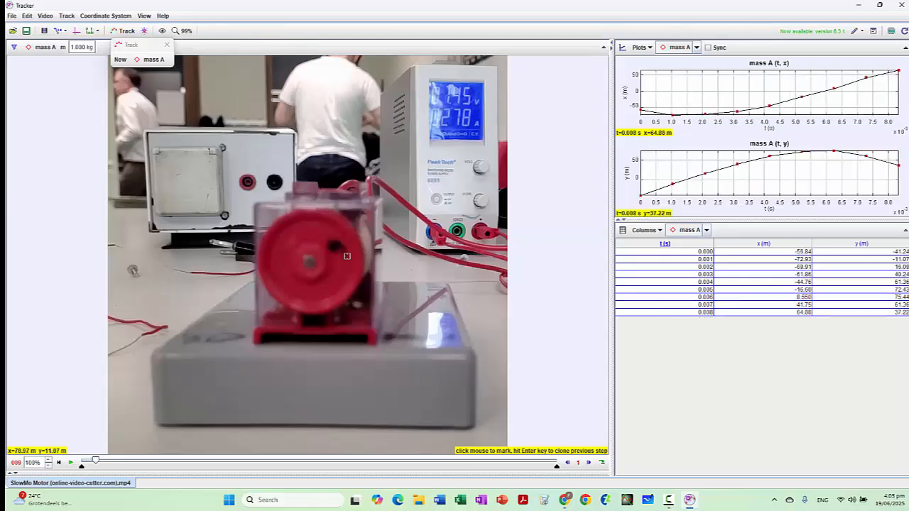
left_click(346, 256, "shift")
left_click(344, 273, "shift")
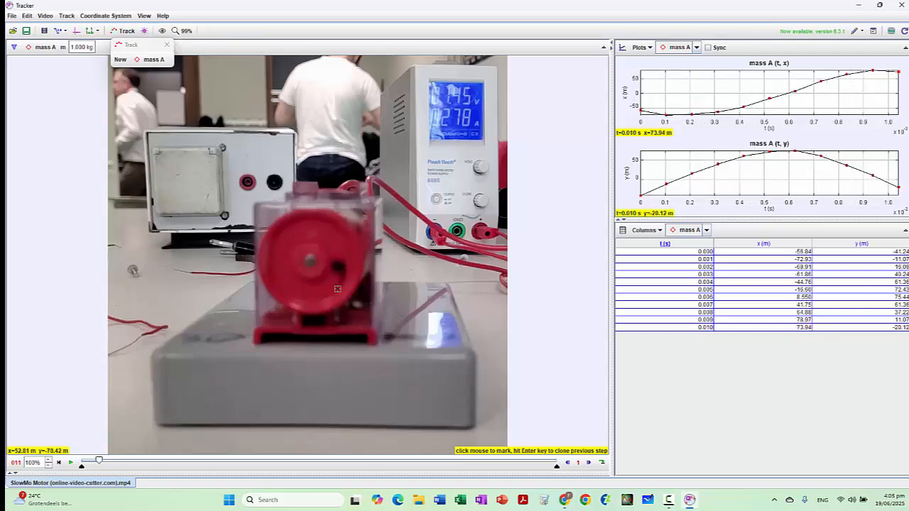
left_click(341, 285, "shift")
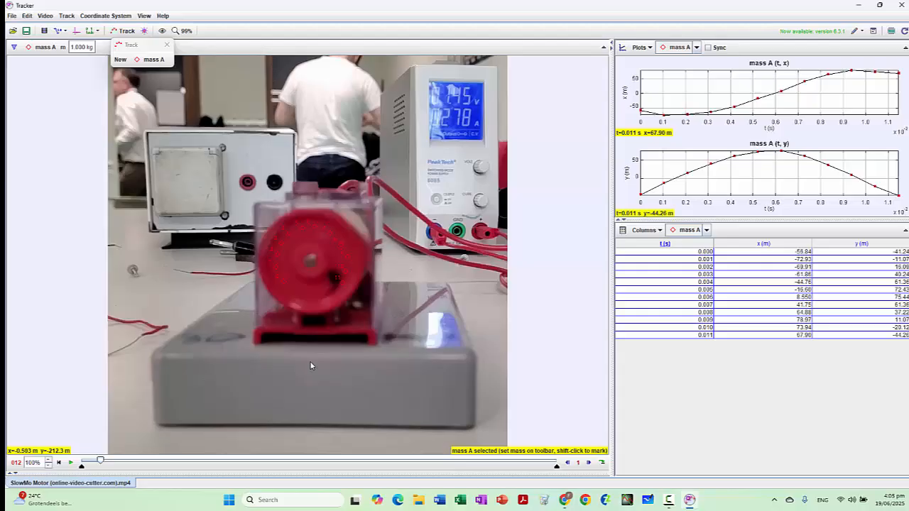
left_click(332, 290, "shift")
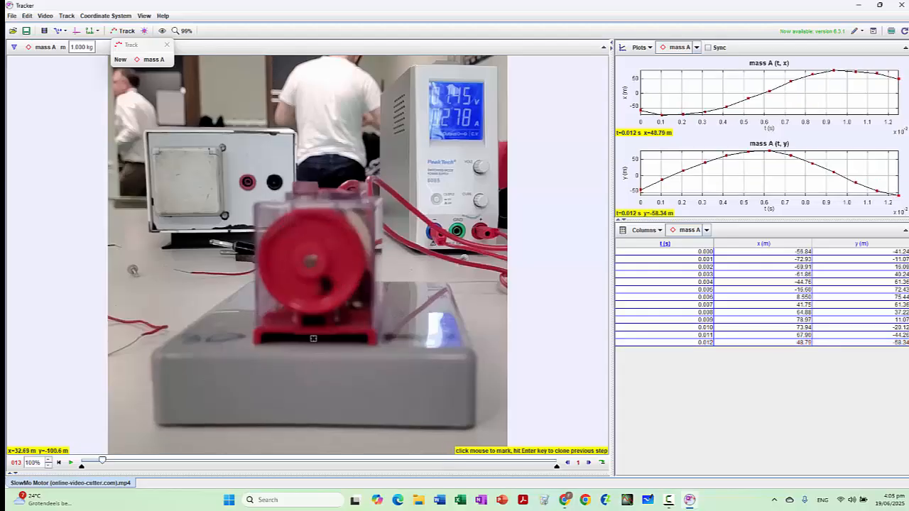
left_click(321, 295, "shift")
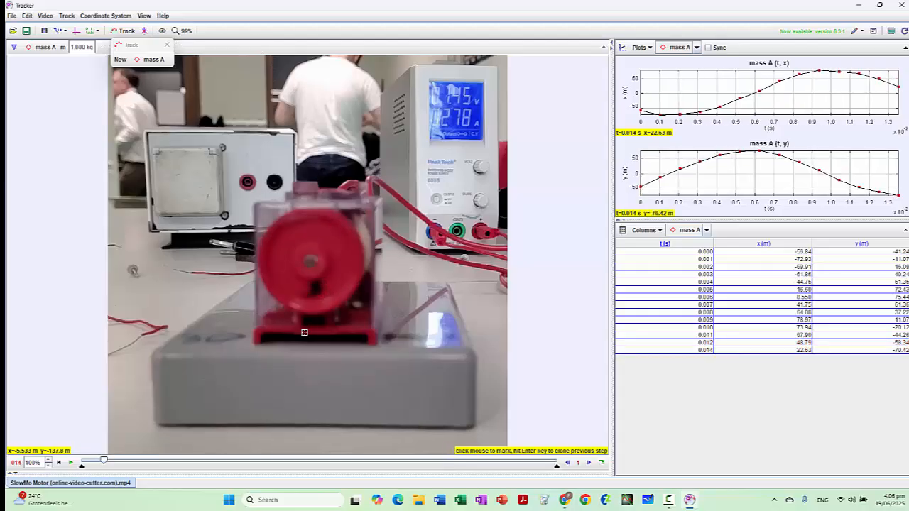
left_click(301, 296, "shift")
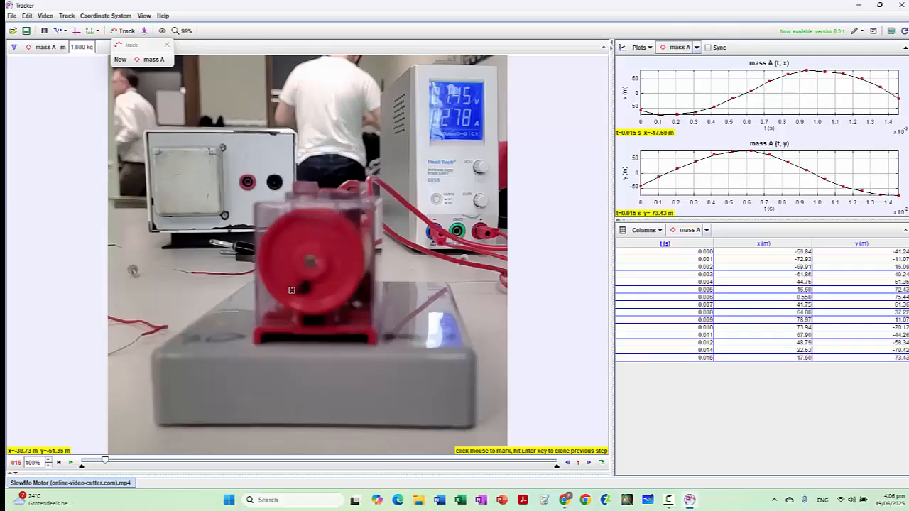
left_click(291, 290, "shift")
left_click(281, 281, "shift")
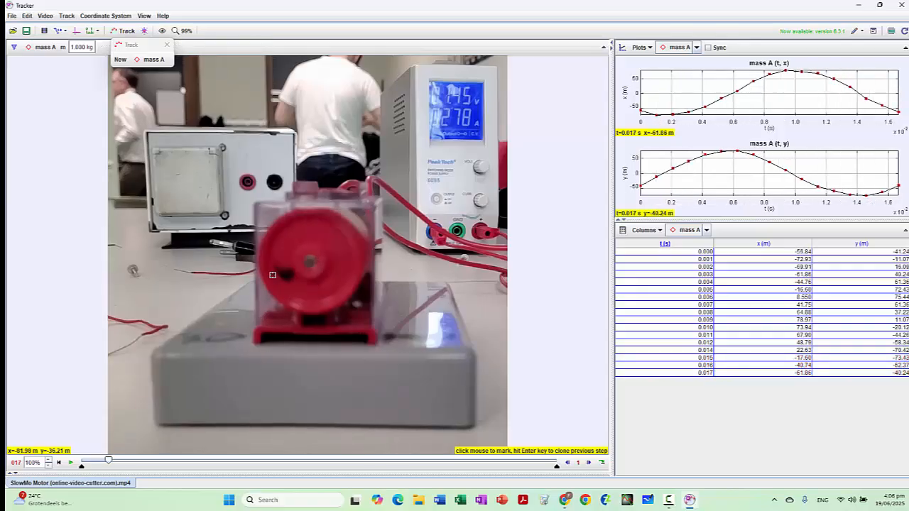
left_click(270, 290, "shift")
left_click(278, 252, "shift")
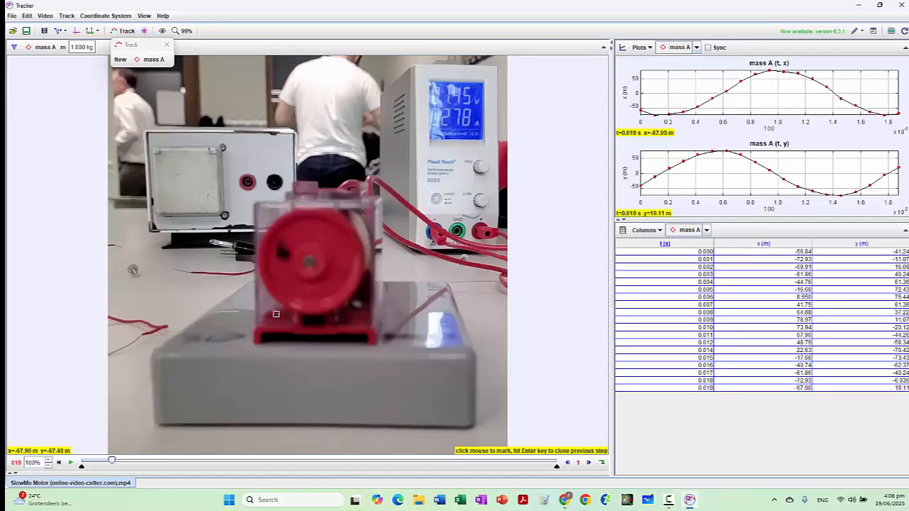
left_click(281, 240, "shift")
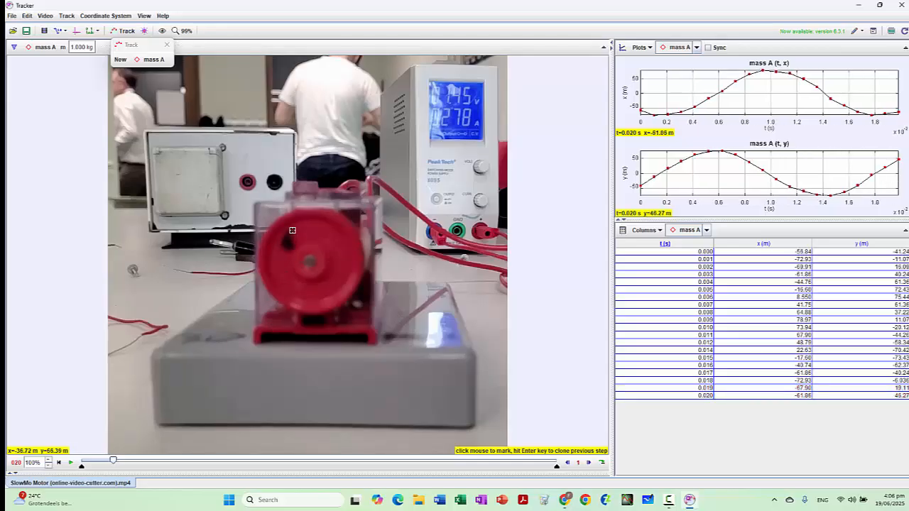
left_click(293, 231, "shift")
left_click(306, 225, "shift")
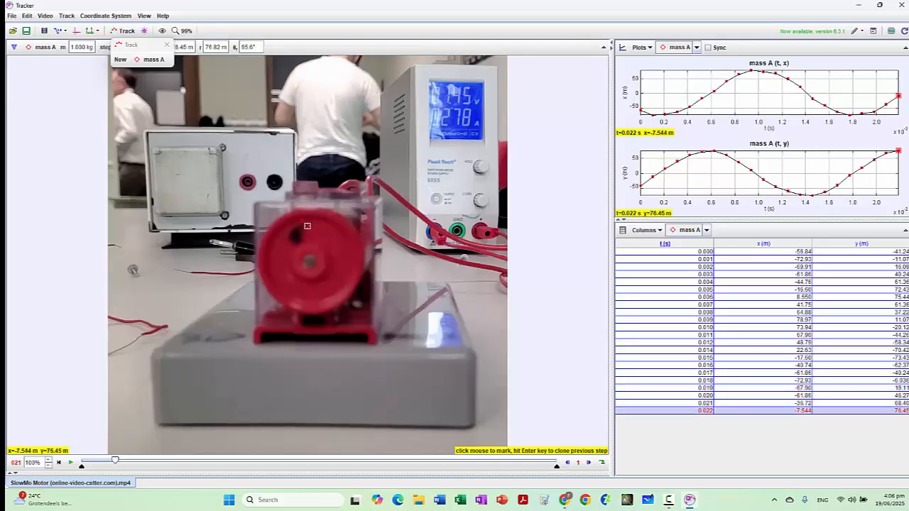
left_click(319, 228, "shift")
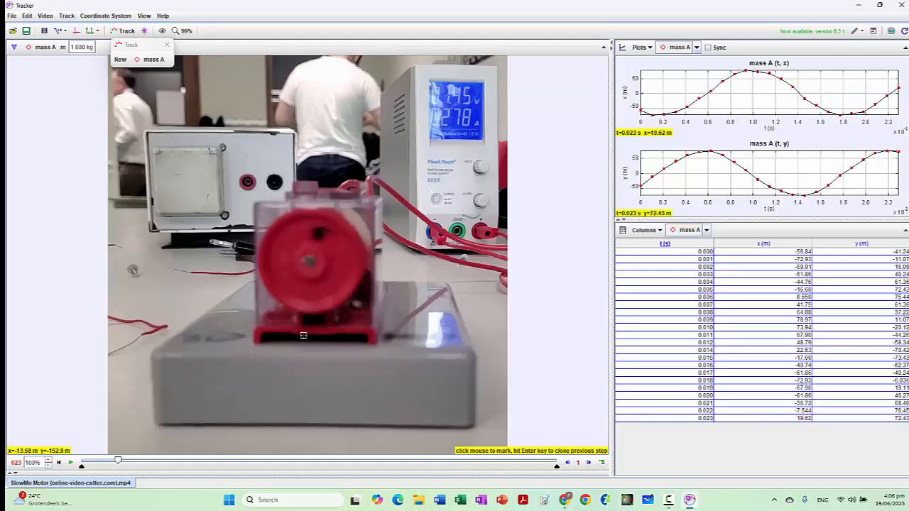
left_click(335, 233, "shift")
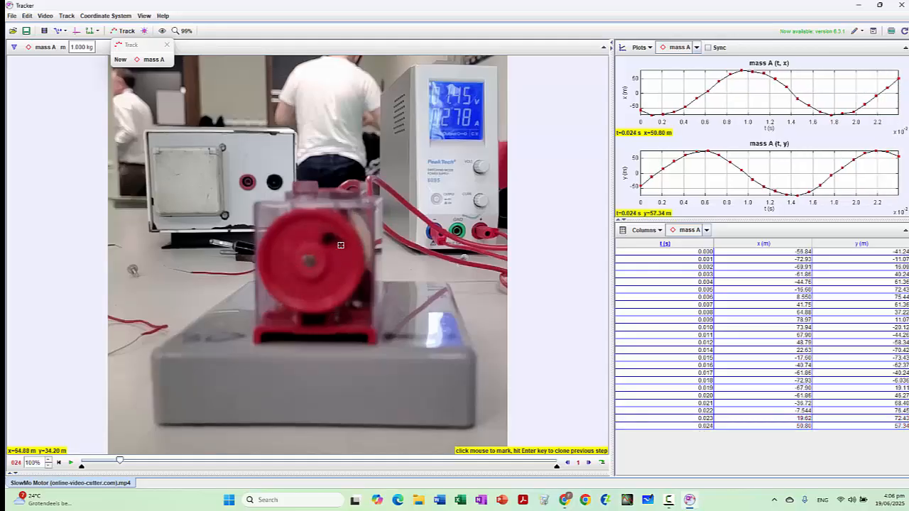
left_click(341, 245, "shift")
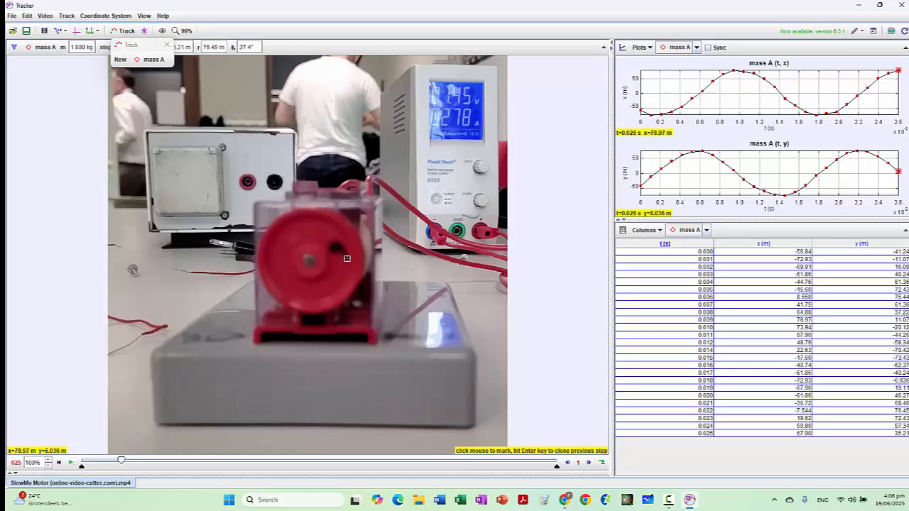
left_click(344, 272, "shift")
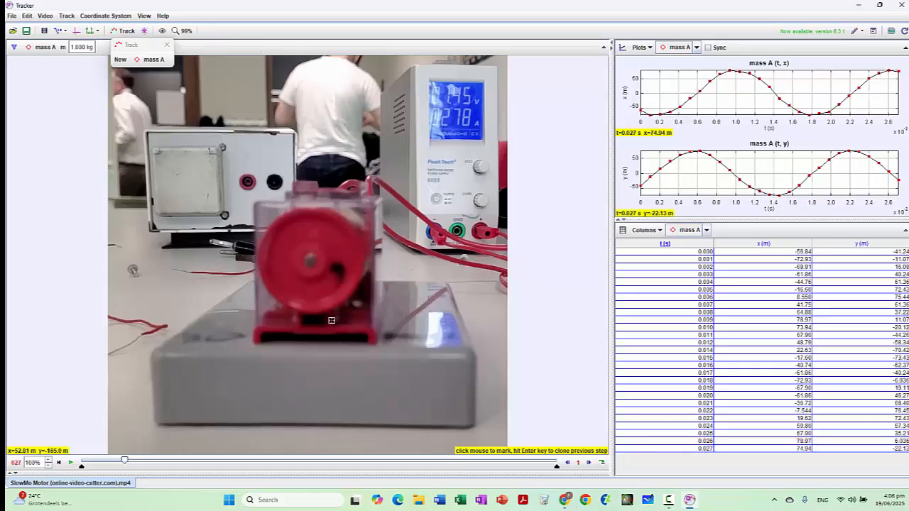
left_click(337, 285, "shift")
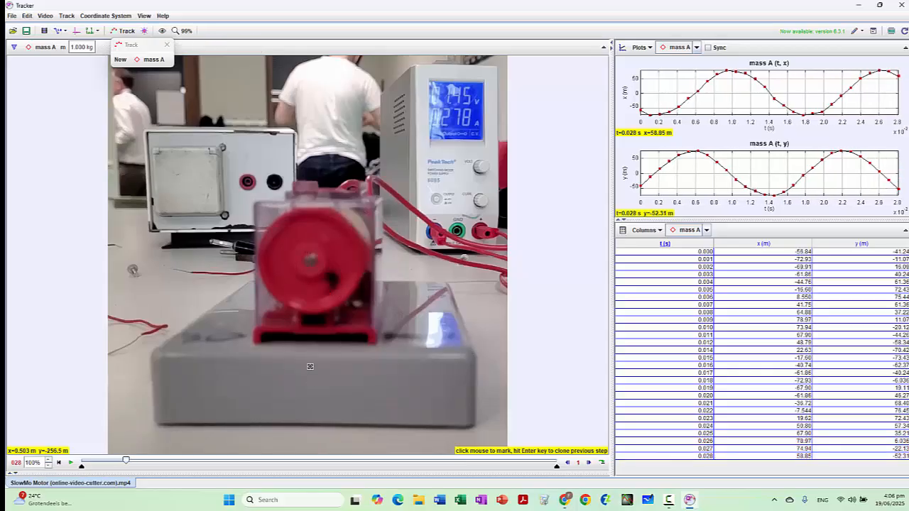
left_click(326, 293, "shift")
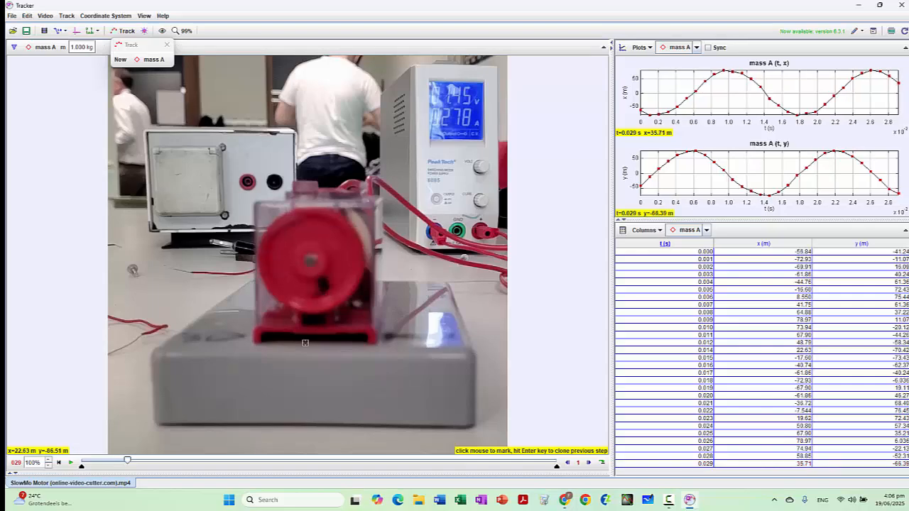
left_click(316, 296, "shift")
left_click(302, 293, "shift")
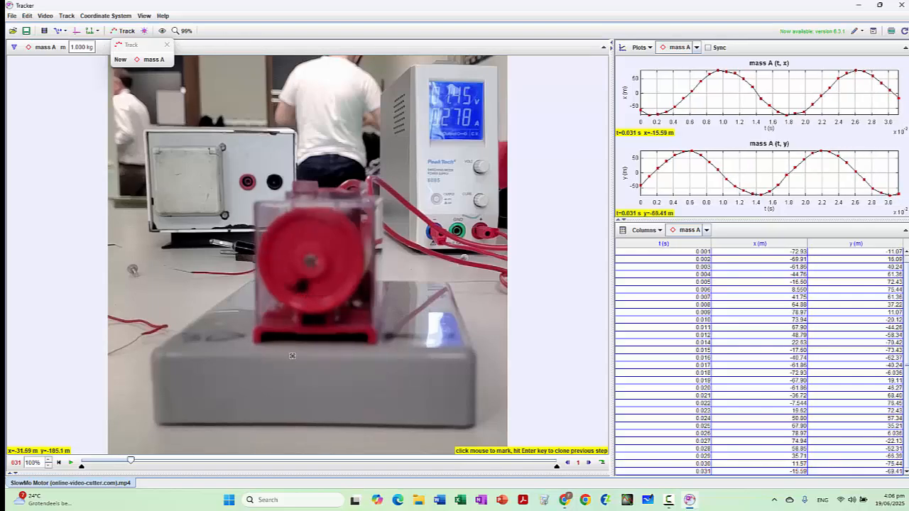
left_click(286, 287, "shift")
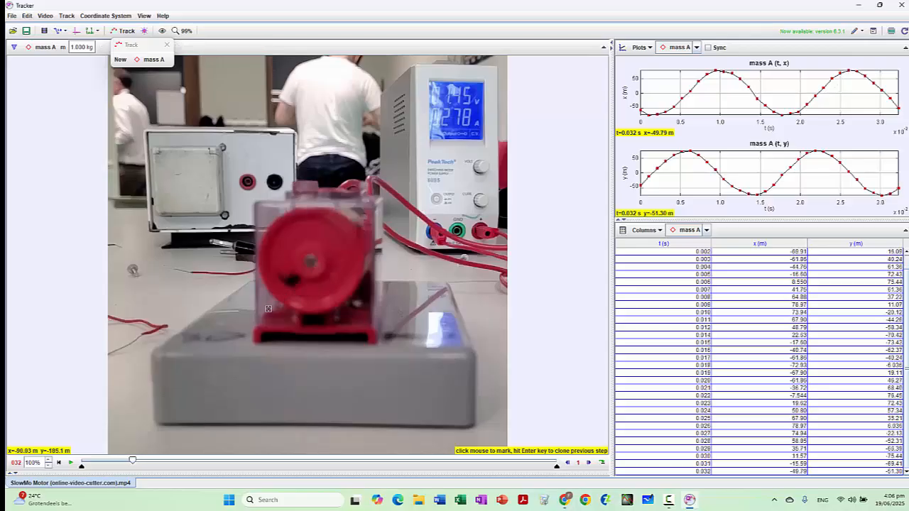
Step: Continue marking the dark spot on the red wheel with the point mass, frame by frame through frame 44
left_click(278, 274, "shift")
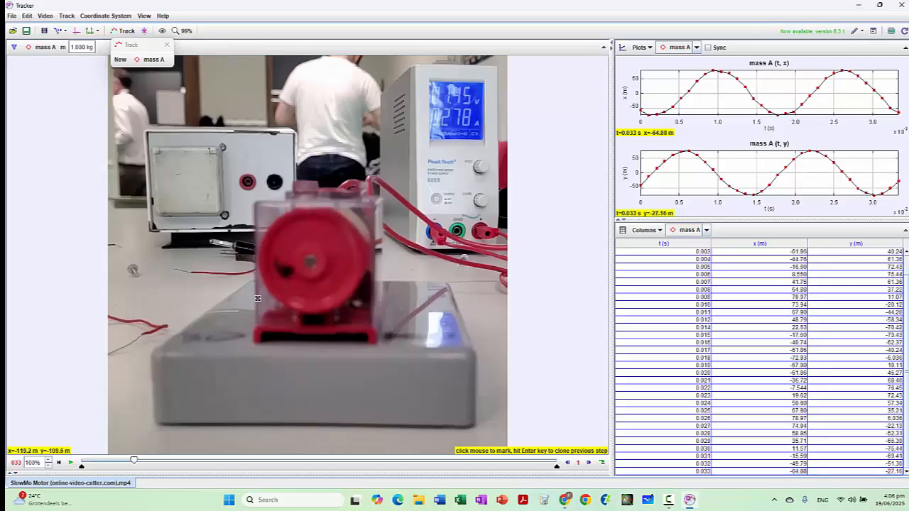
left_click(274, 261, "shift")
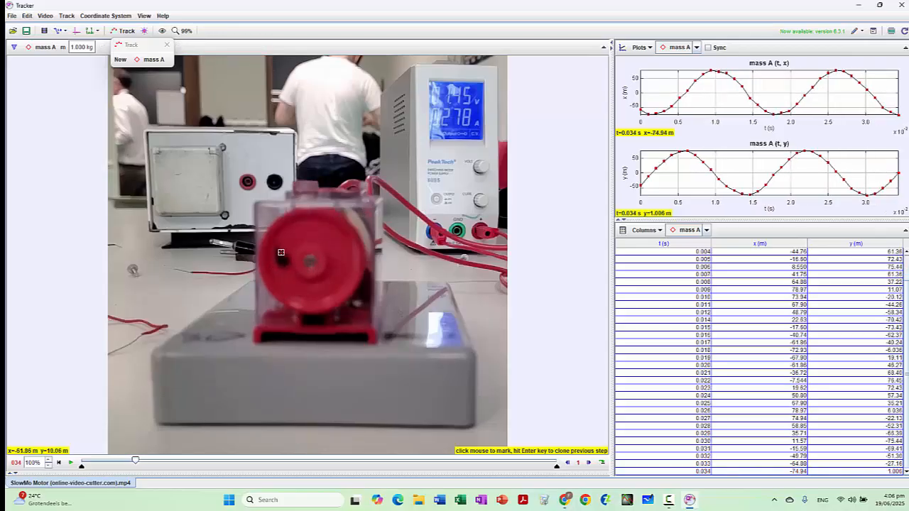
left_click(279, 246, "shift")
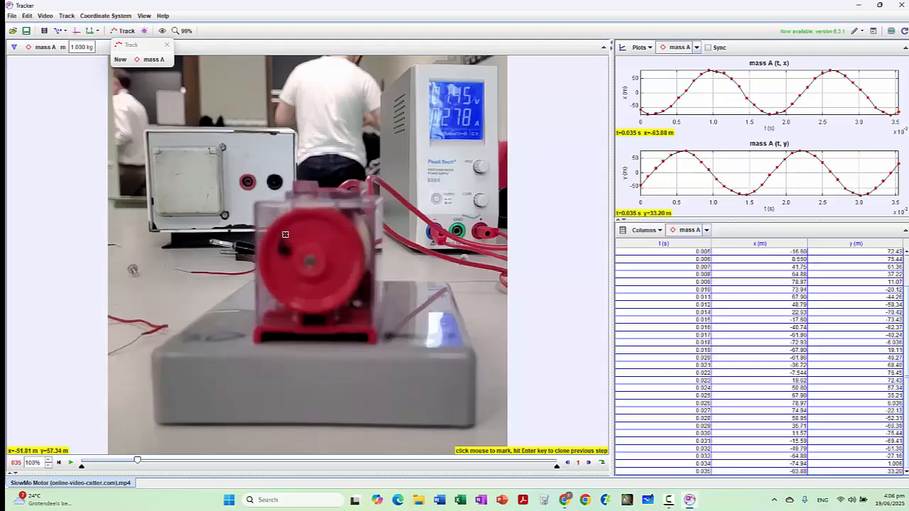
left_click(285, 234, "shift")
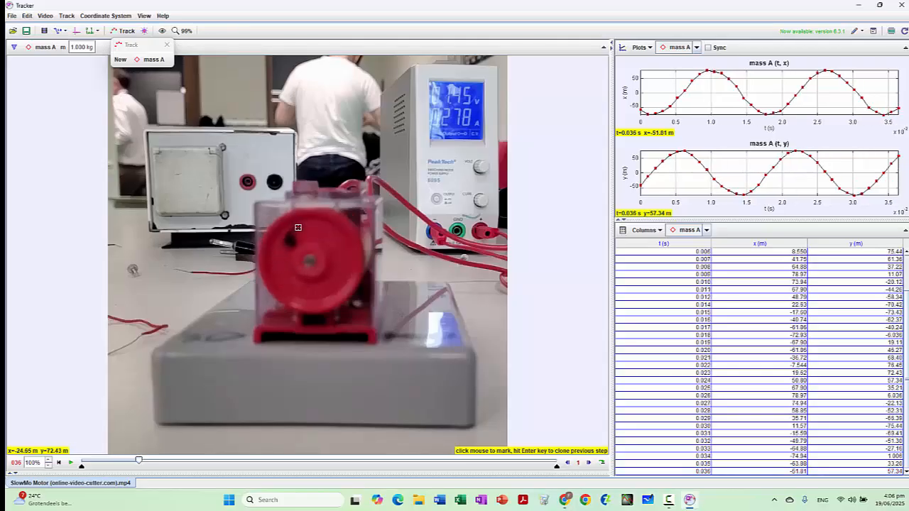
left_click(299, 227, "shift")
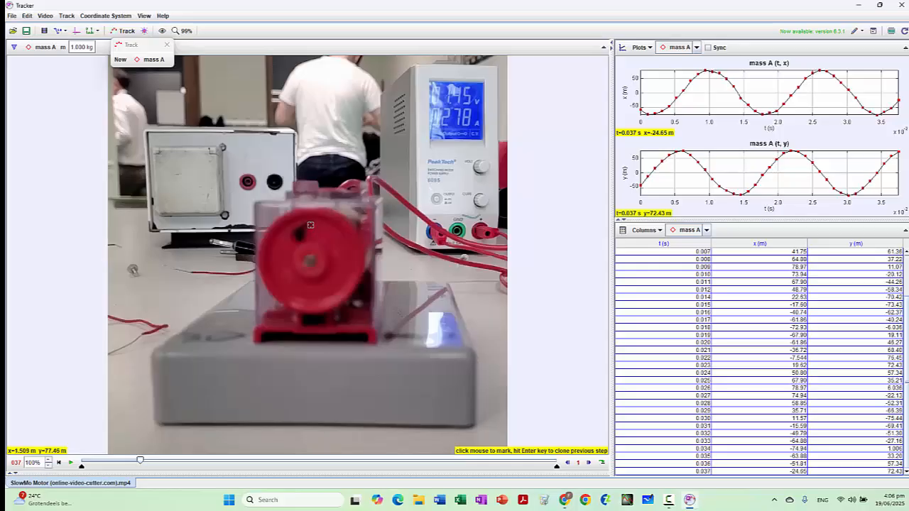
left_click(310, 225, "shift")
left_click(323, 230, "shift")
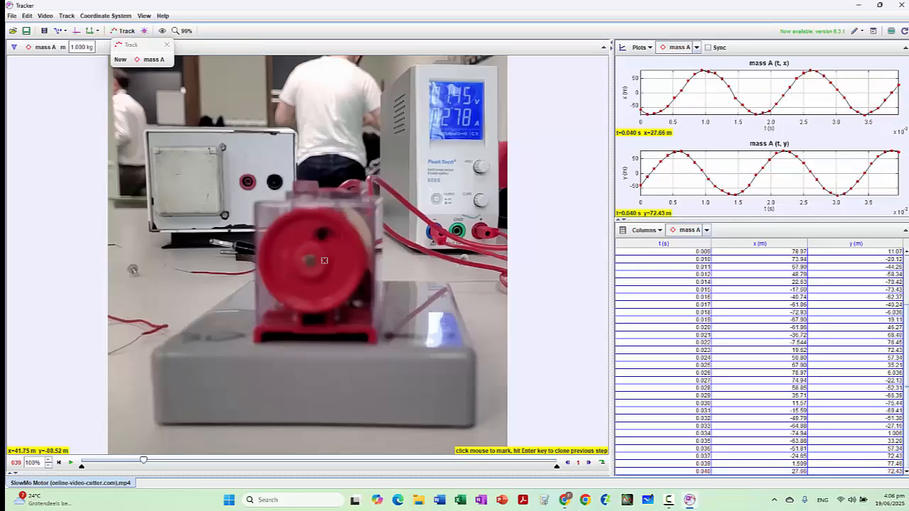
left_click(333, 237, "shift")
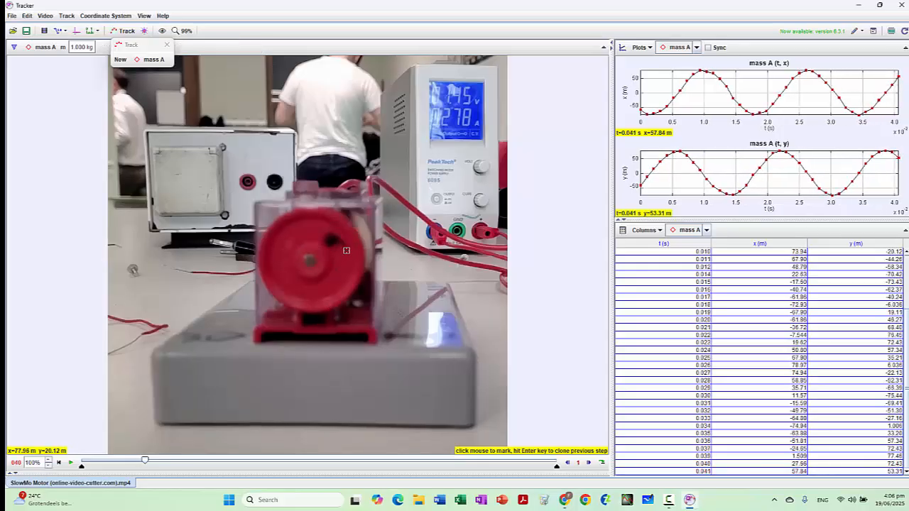
left_click(345, 250, "shift")
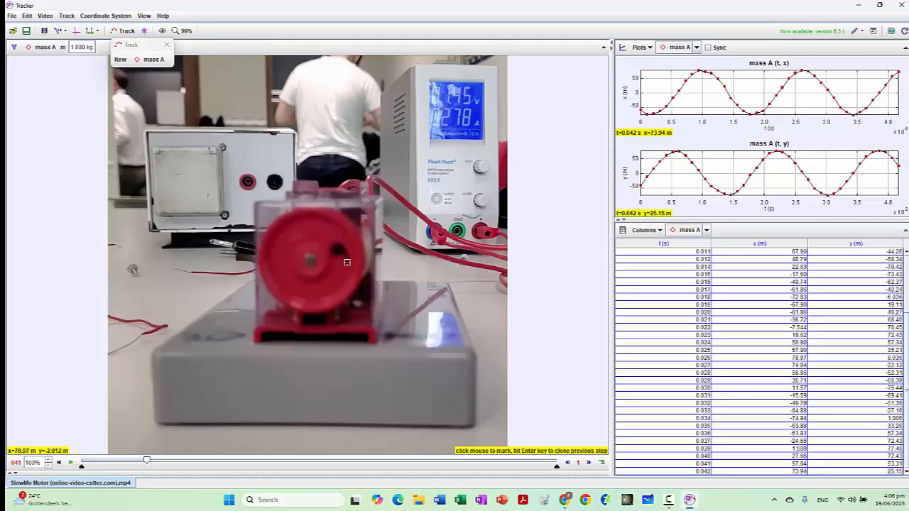
left_click(347, 262, "shift")
left_click(338, 287, "shift")
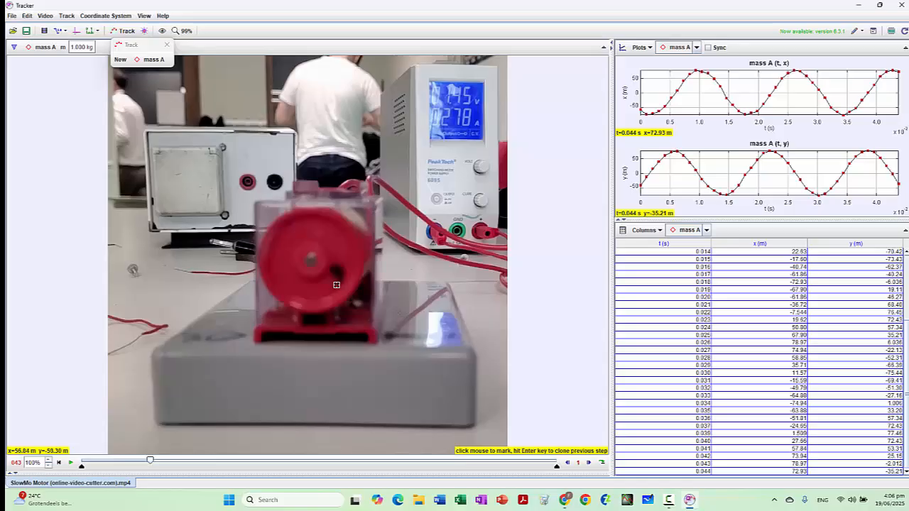
left_click(336, 285, "shift")
left_click(322, 288, "shift")
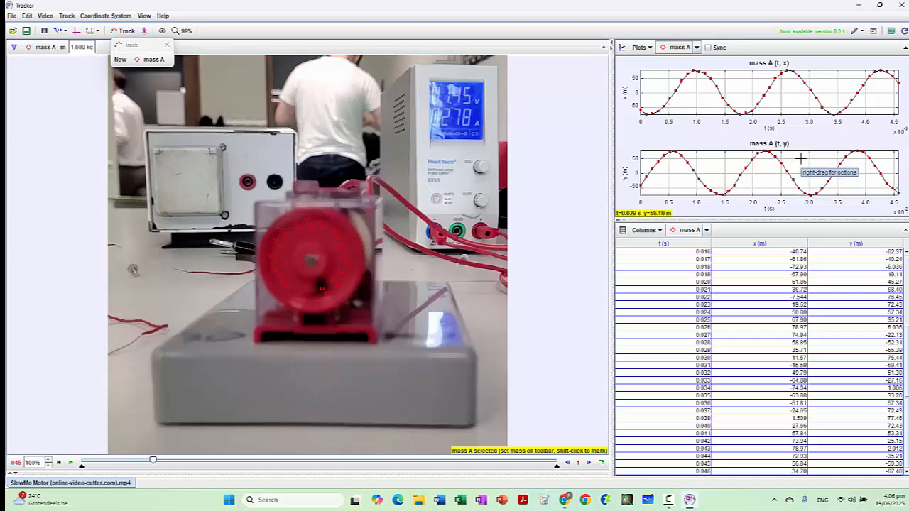
Step: Reduce the plot view to a single plot of mass A
left_click(641, 47)
left_click(645, 65)
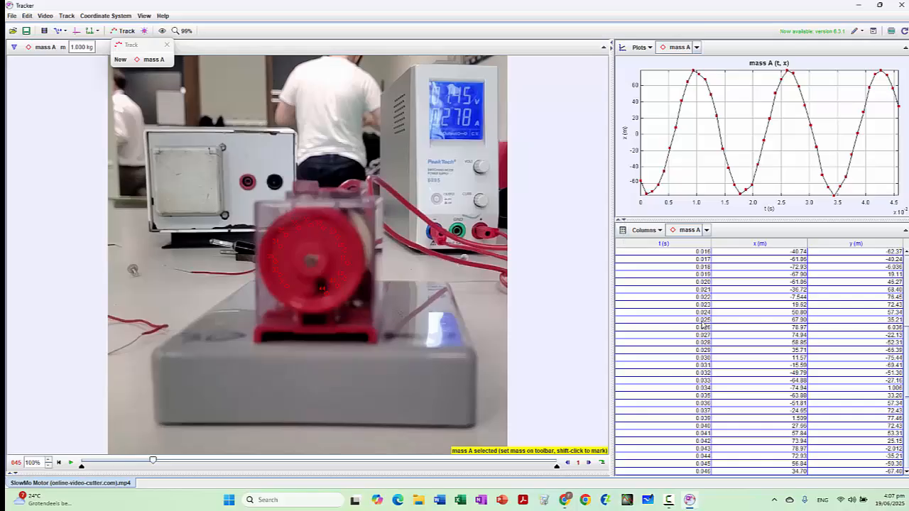
Step: Add the angular velocity ω, angular acceleration α and rotation angle θ columns to mass A's data table
left_click(622, 231)
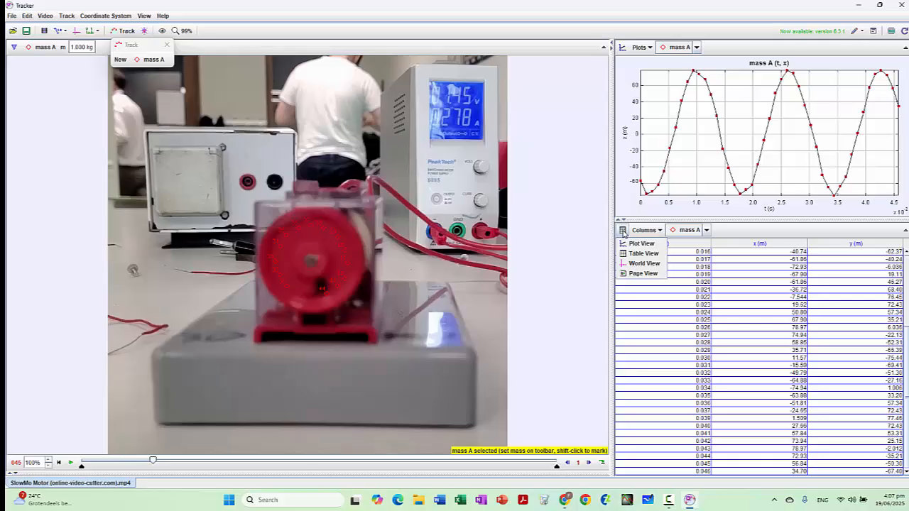
left_click(649, 231)
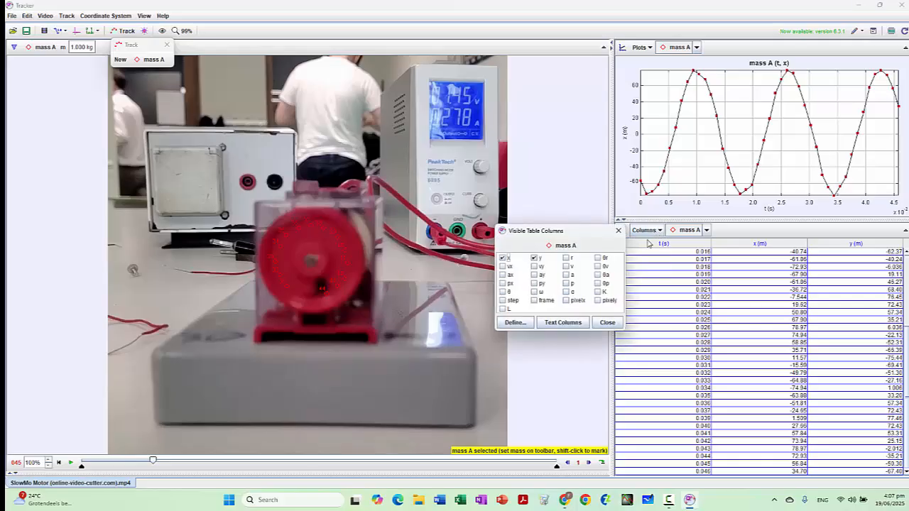
left_click(534, 292)
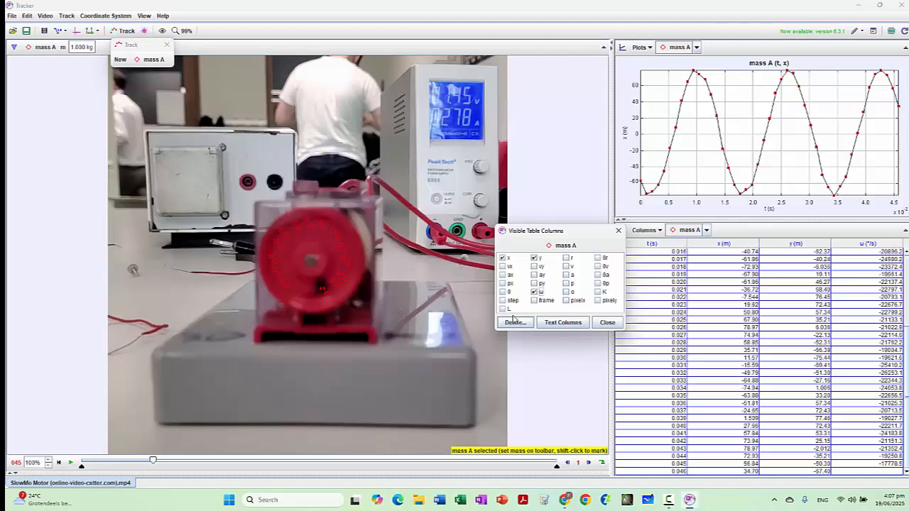
left_click(566, 292)
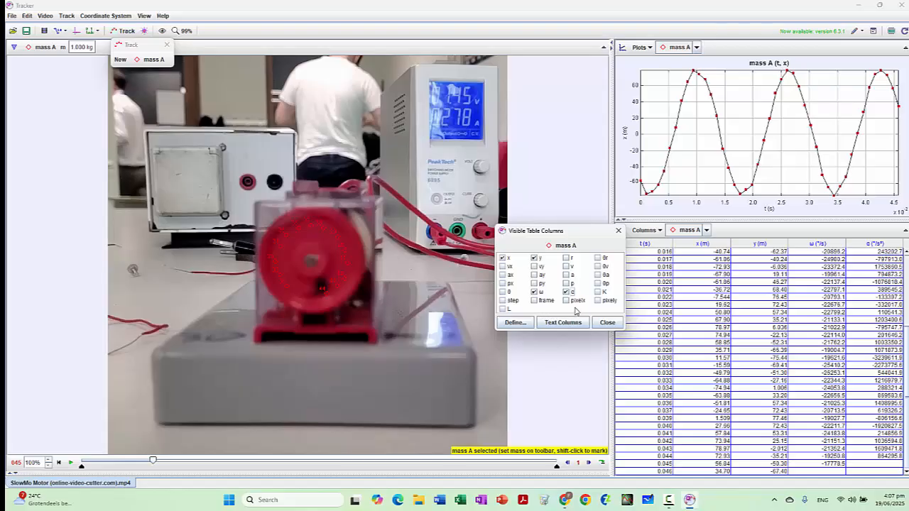
left_click(503, 292)
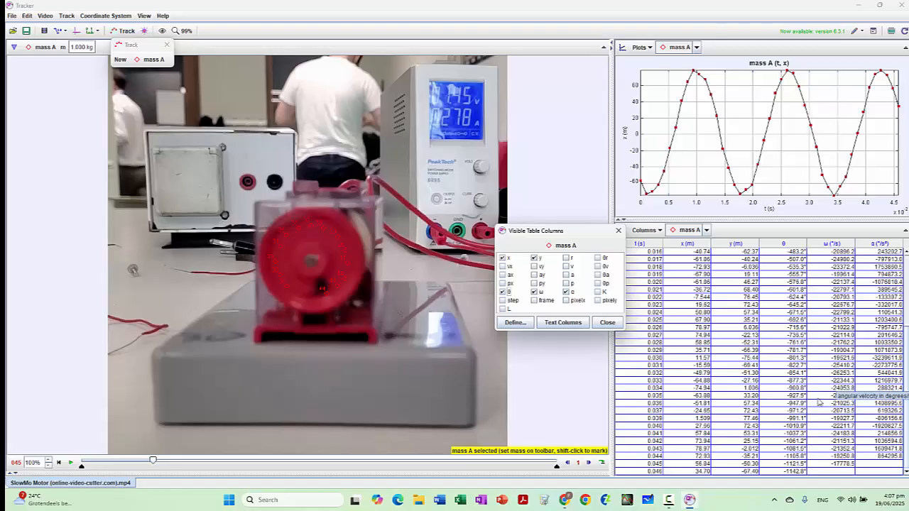
left_click(606, 324)
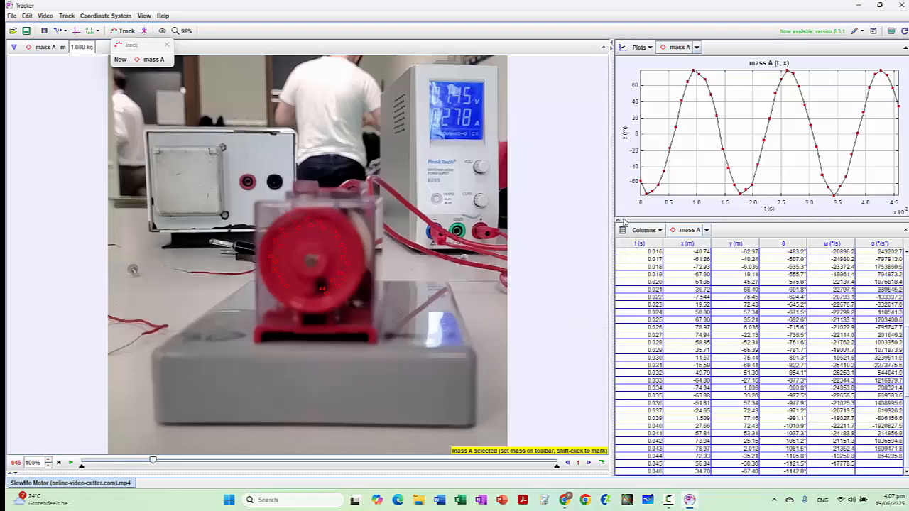
Step: Expand the plot over the data table's area and widen it into the video area
left_click(623, 221)
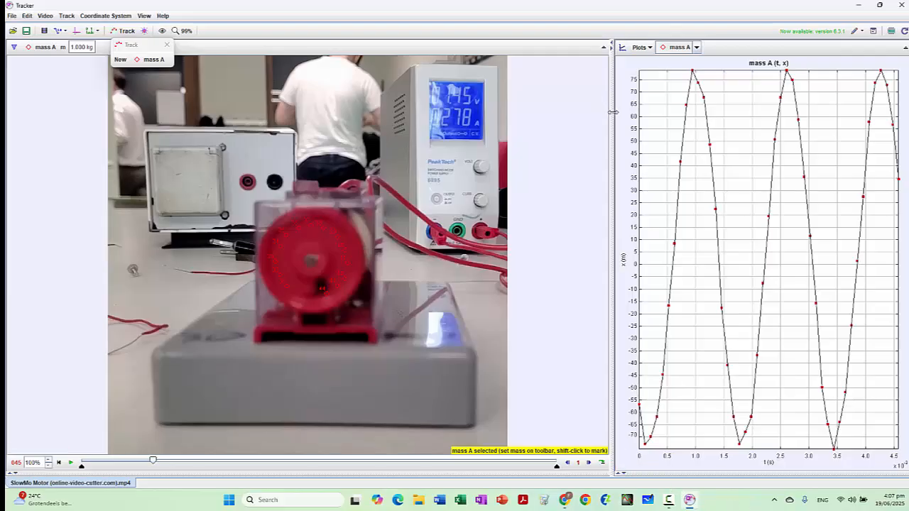
left_click_drag(612, 113, 490, 114)
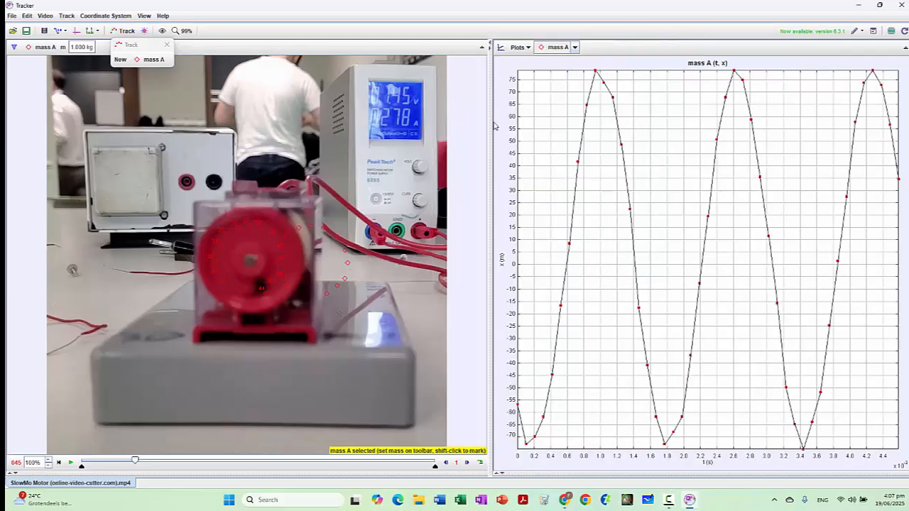
left_click(502, 267)
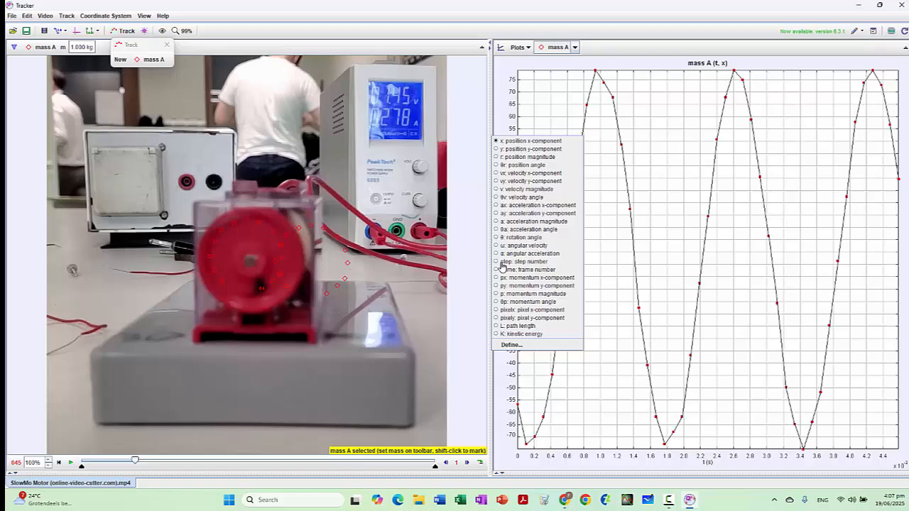
left_click(463, 272)
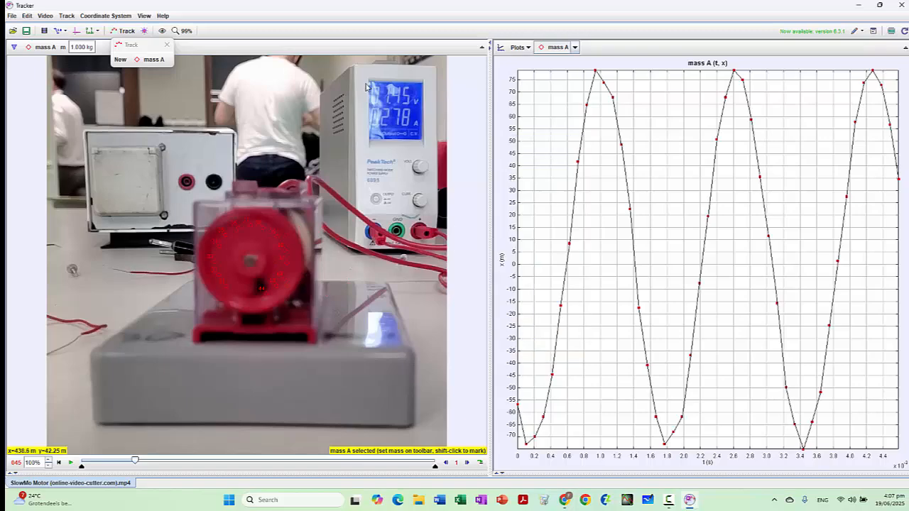
Step: Check the file properties, program preferences and video clip settings for an angle unit option, leaving all settings as they are
left_click(12, 16)
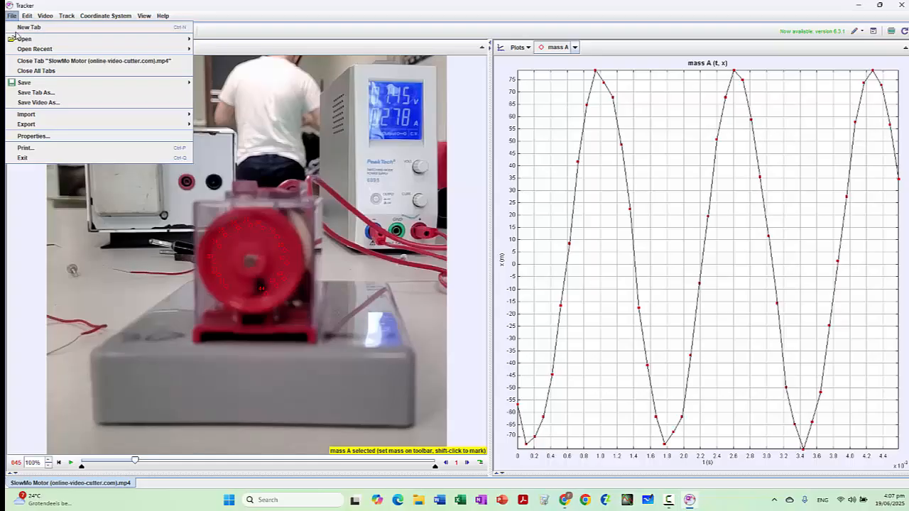
left_click(27, 136)
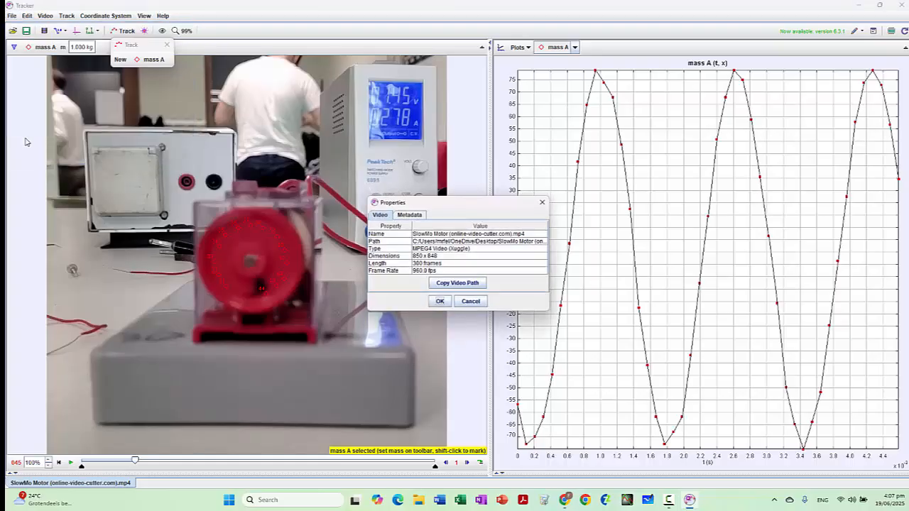
left_click(436, 302)
left_click(12, 16)
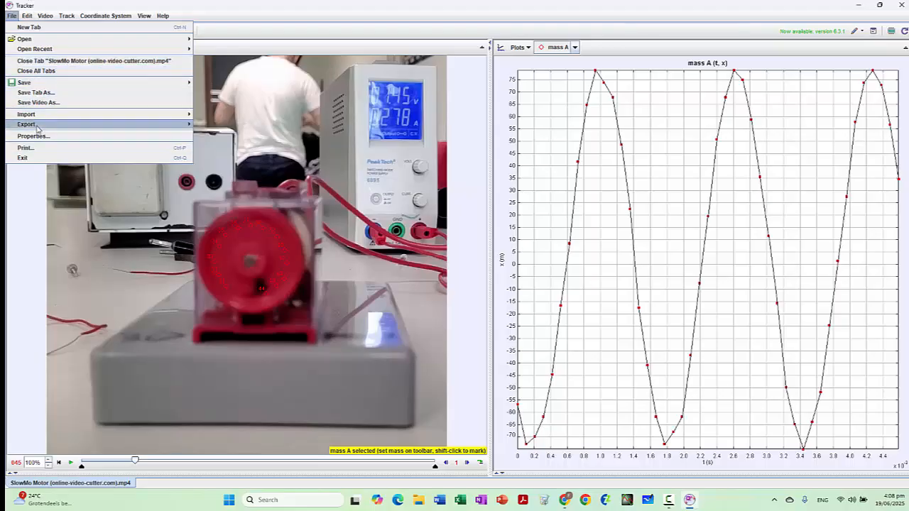
mouse_move(27, 16)
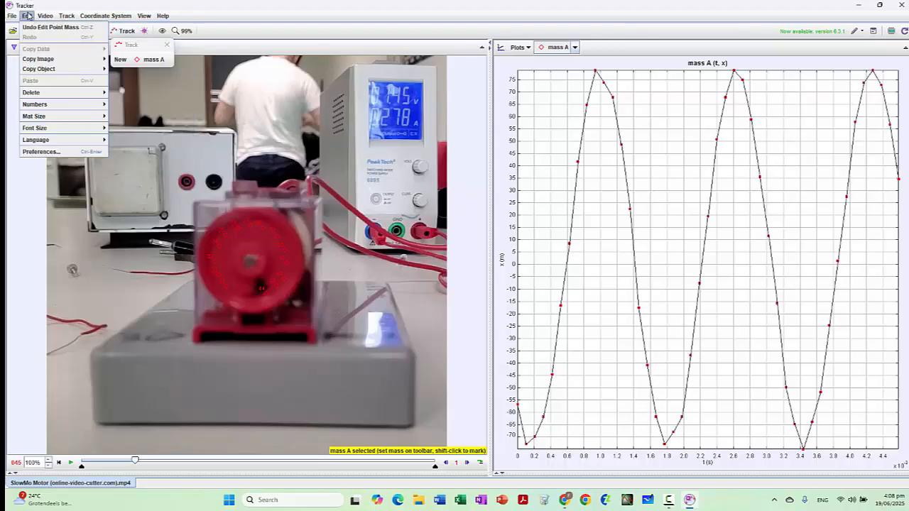
left_click(51, 153)
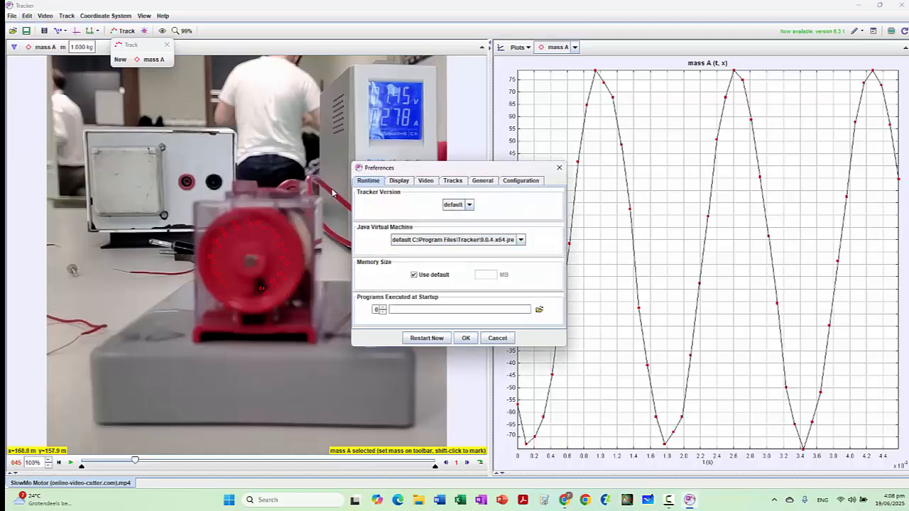
left_click(467, 338)
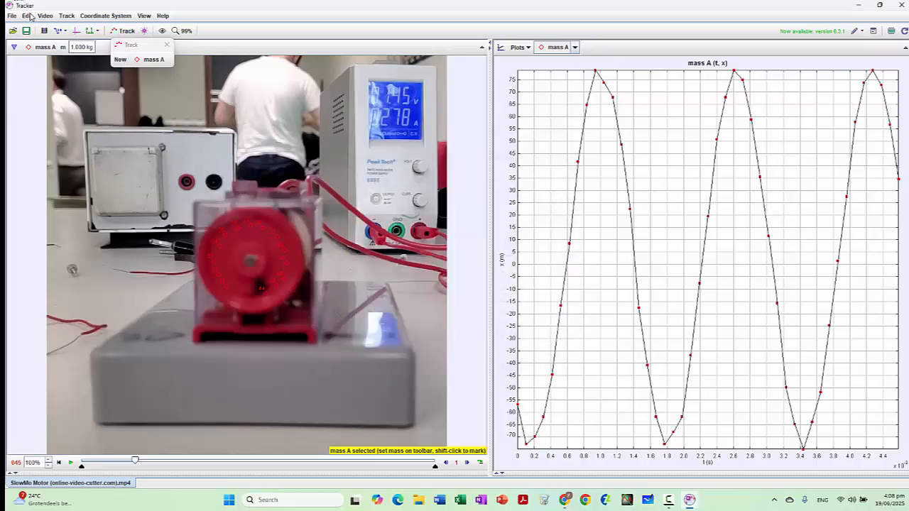
left_click(44, 16)
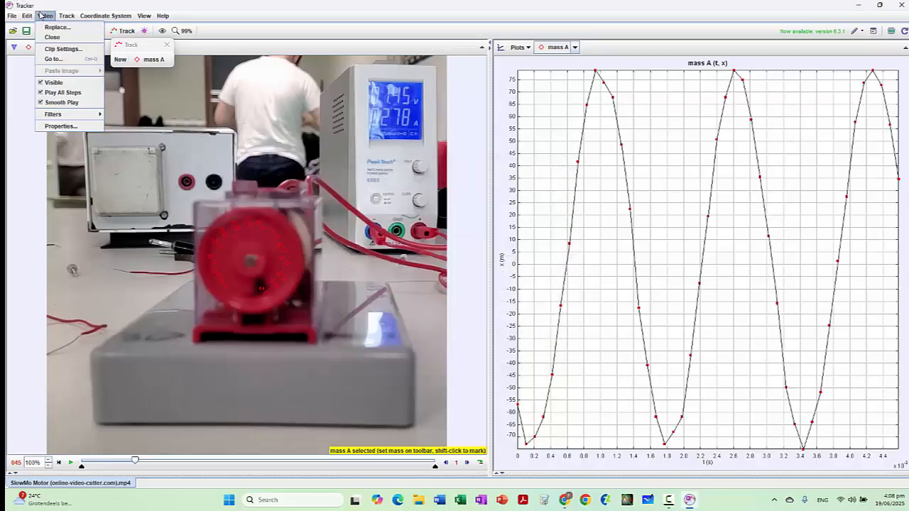
left_click(59, 48)
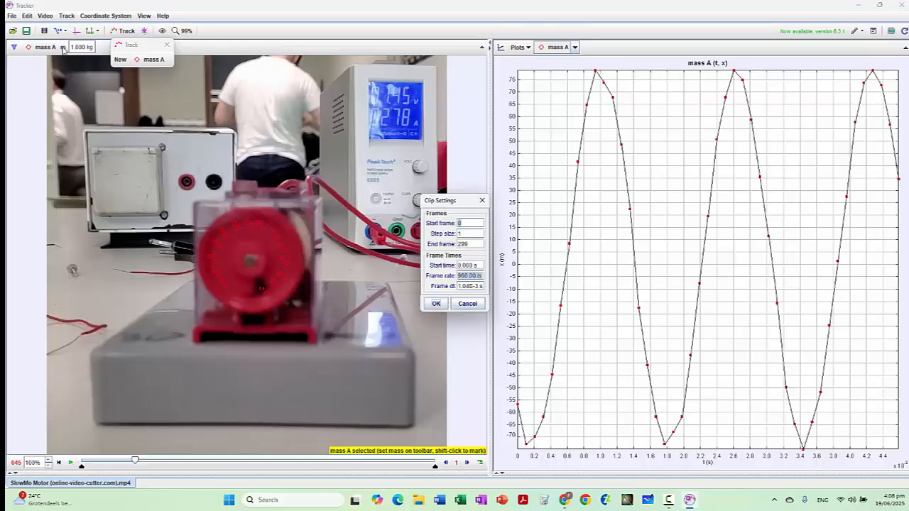
left_click(475, 304)
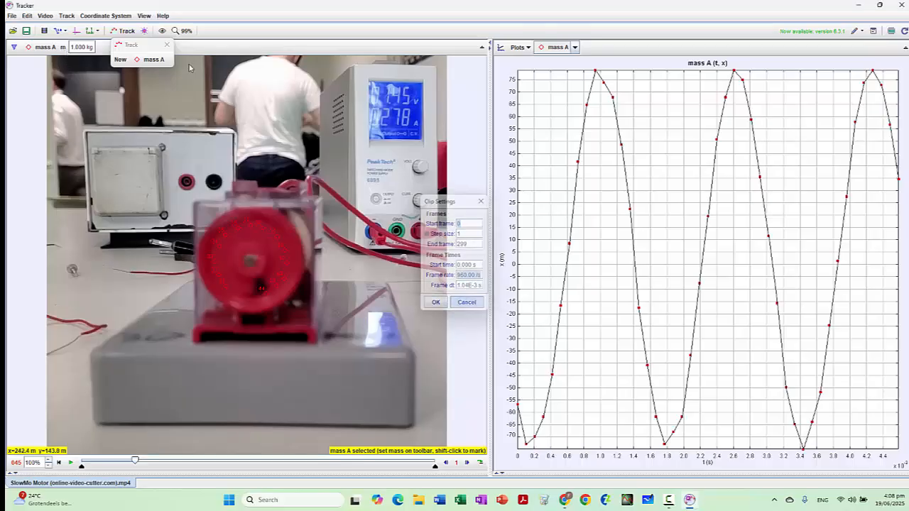
Step: Set the coordinate system's angle units to radians
left_click(65, 16)
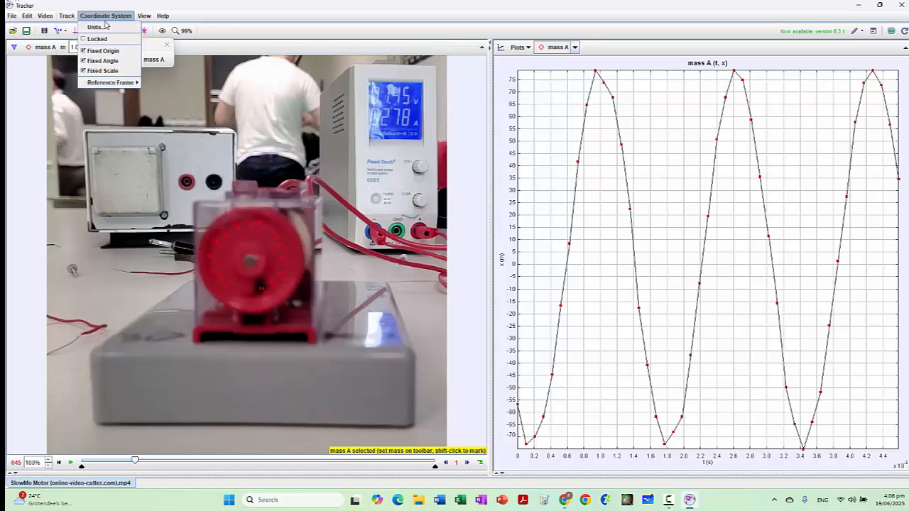
left_click(96, 26)
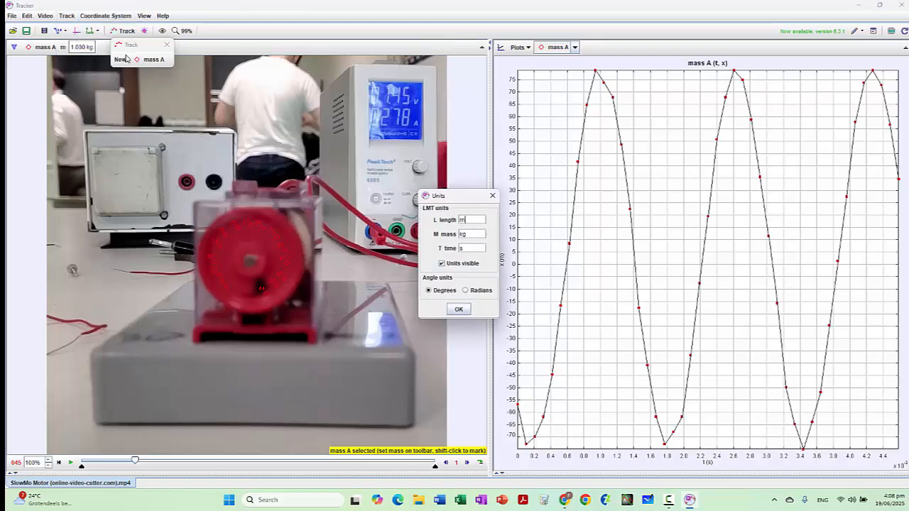
left_click(466, 290)
left_click(459, 309)
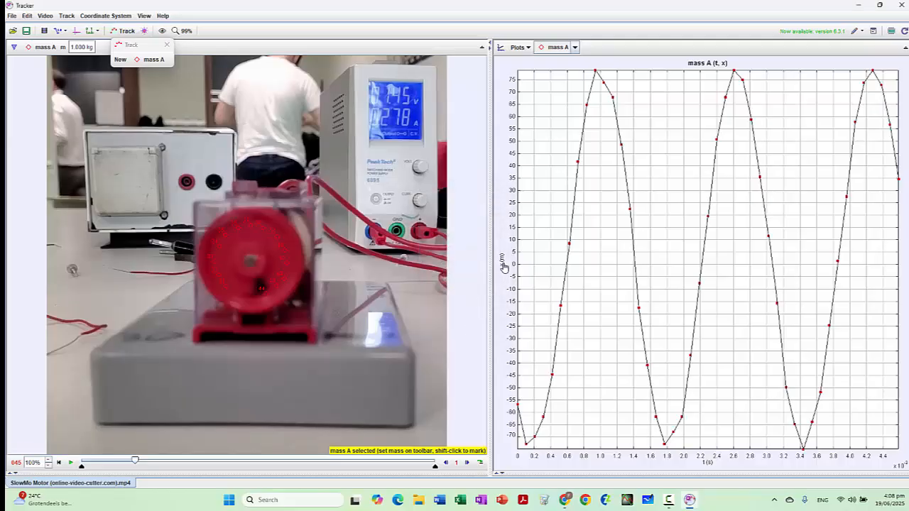
Step: Plot mass A's angular velocity ω against time, and replace it with the rotation angle θ
left_click(502, 260)
left_click(509, 246)
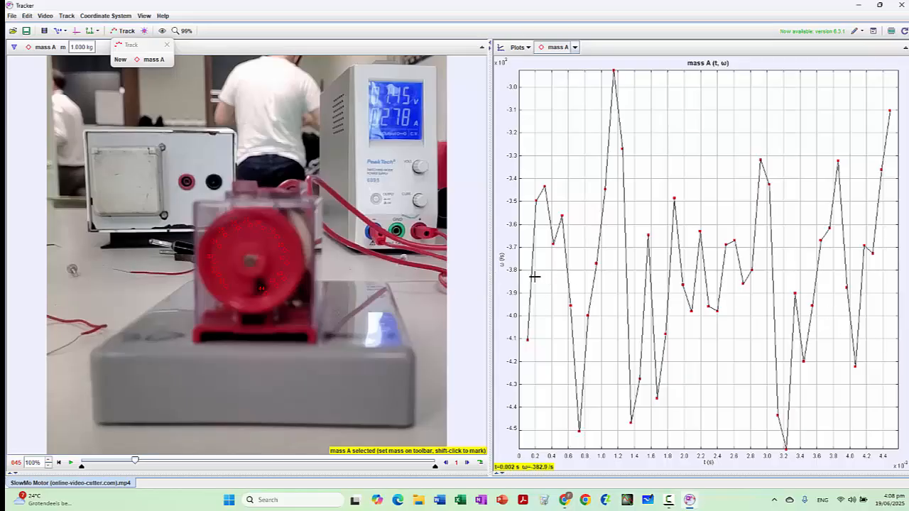
left_click(503, 267)
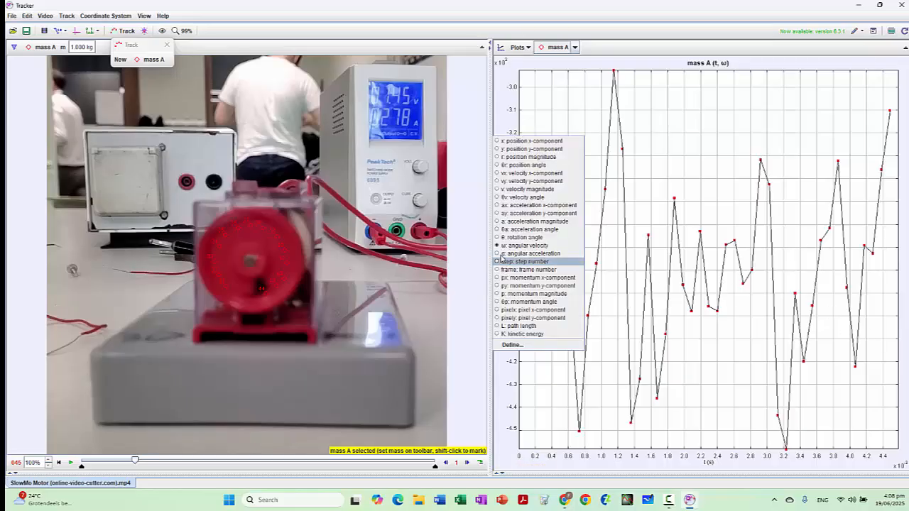
left_click(497, 238)
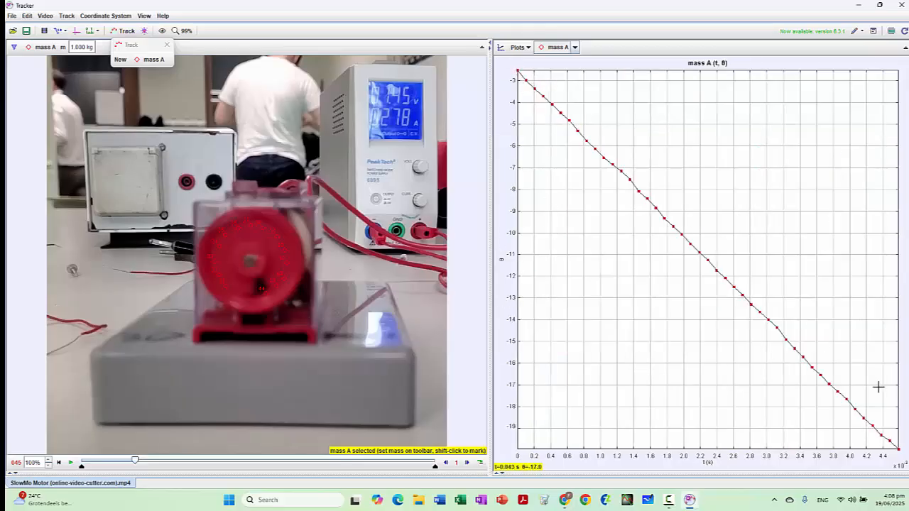
Step: Plot the angular velocity ω again and extend its vertical axis to run from 0 down past −750 /s
left_click(498, 262)
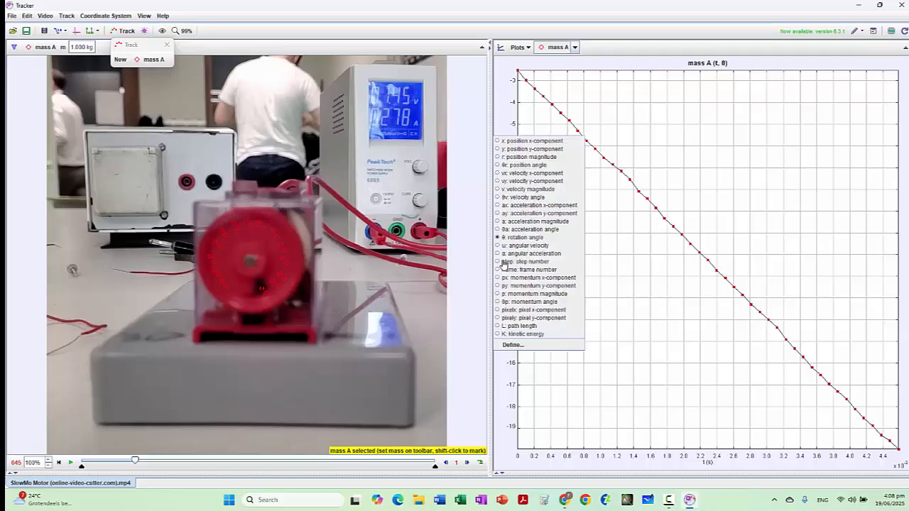
left_click(506, 250)
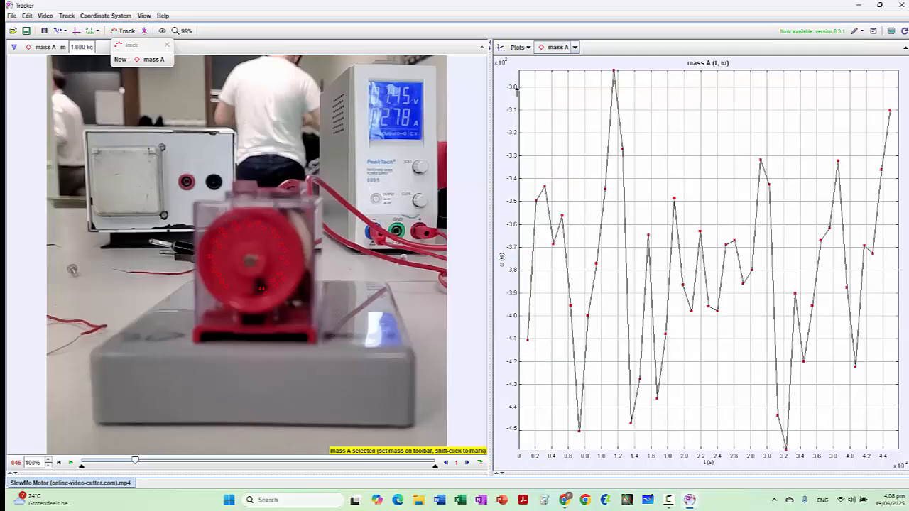
left_click_drag(519, 94, 506, 246)
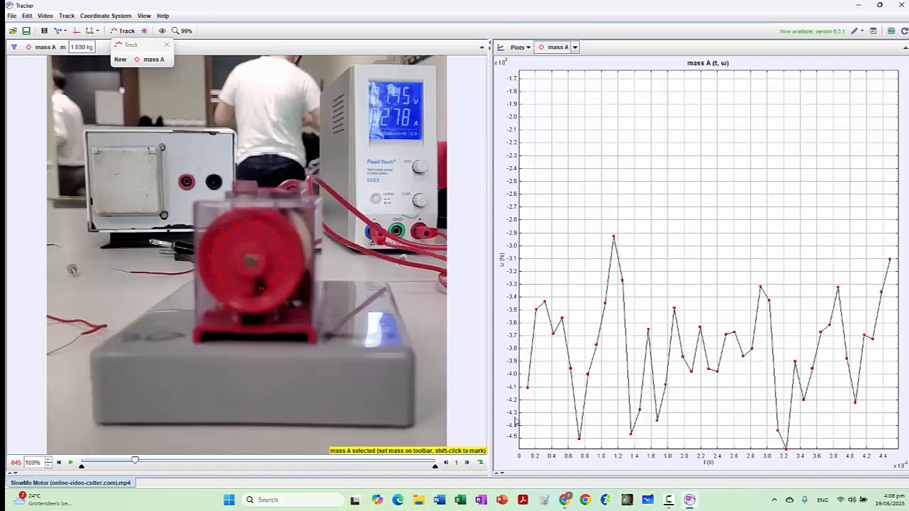
left_click_drag(524, 392, 525, 171)
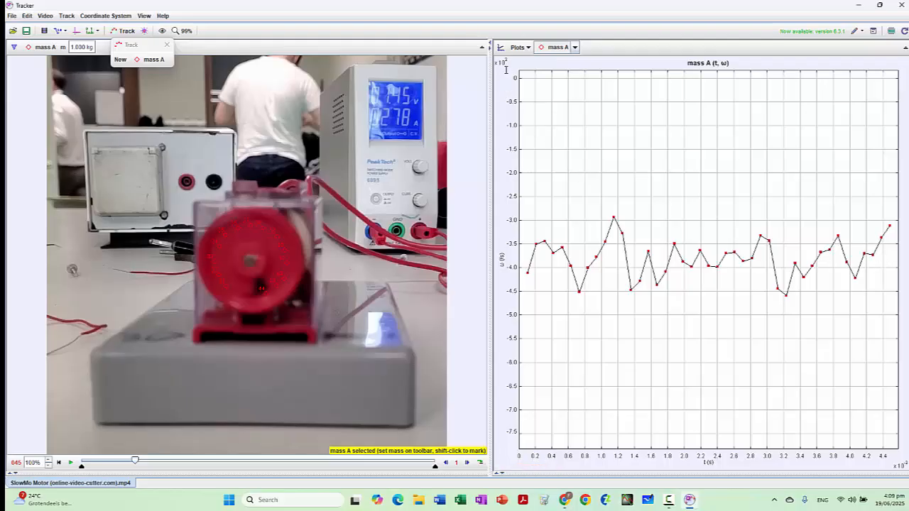
Step: Plot mass A's rotation angle θ against time in place of the angular velocity
left_click(503, 260)
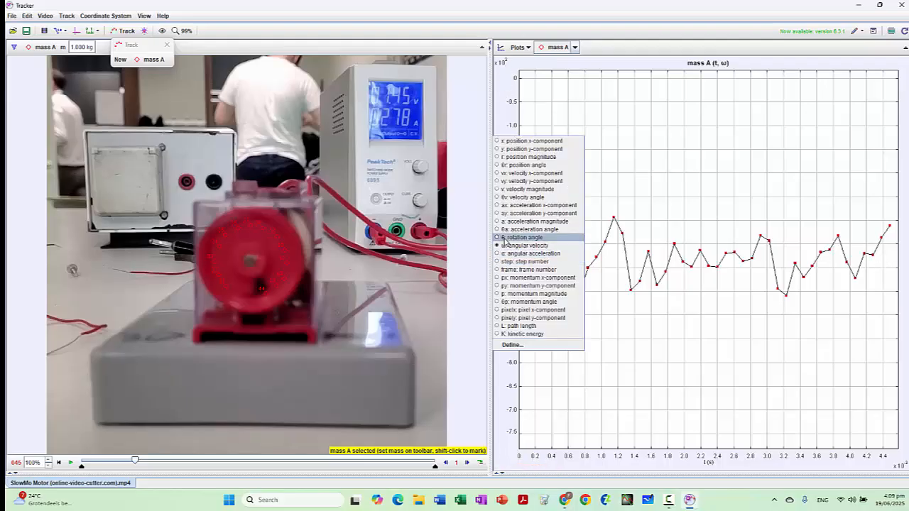
left_click(505, 239)
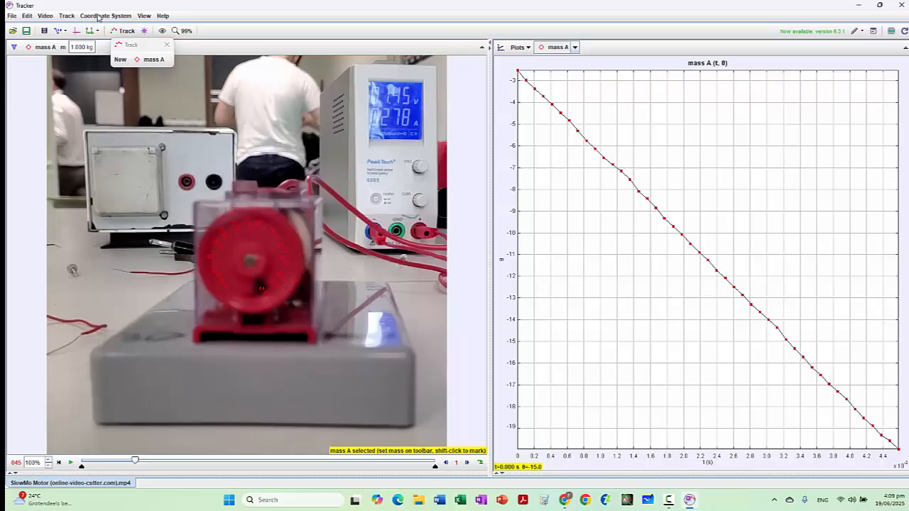
left_click(145, 17)
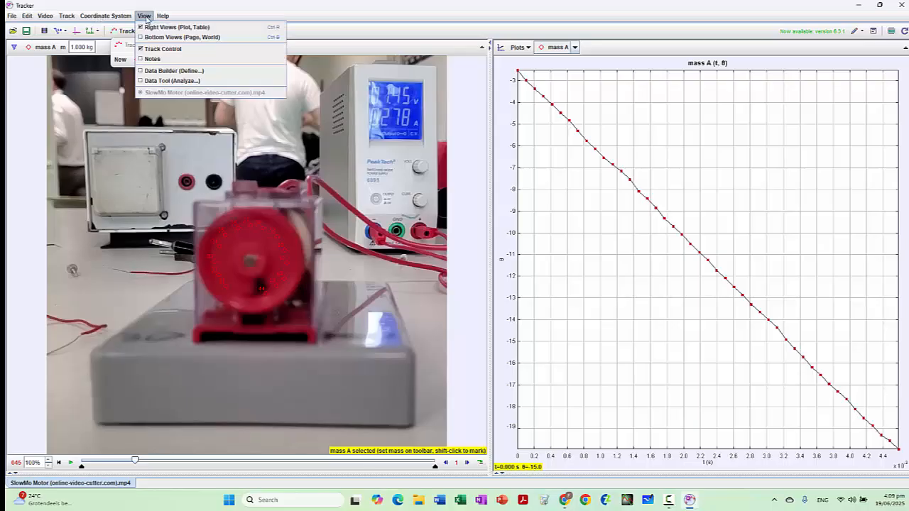
left_click(145, 16)
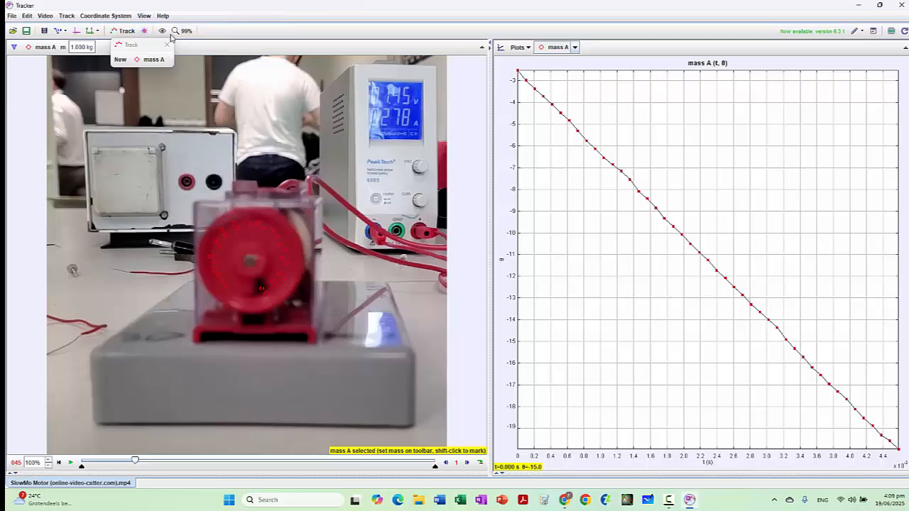
Step: Bring back the data table and hide mass A's ω, α, y and x columns, keeping only t and θ
left_click(497, 474)
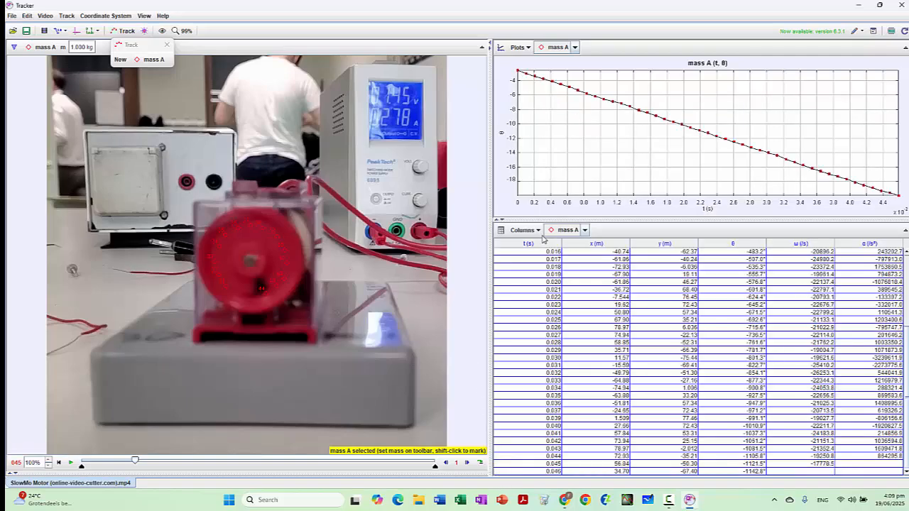
left_click(524, 230)
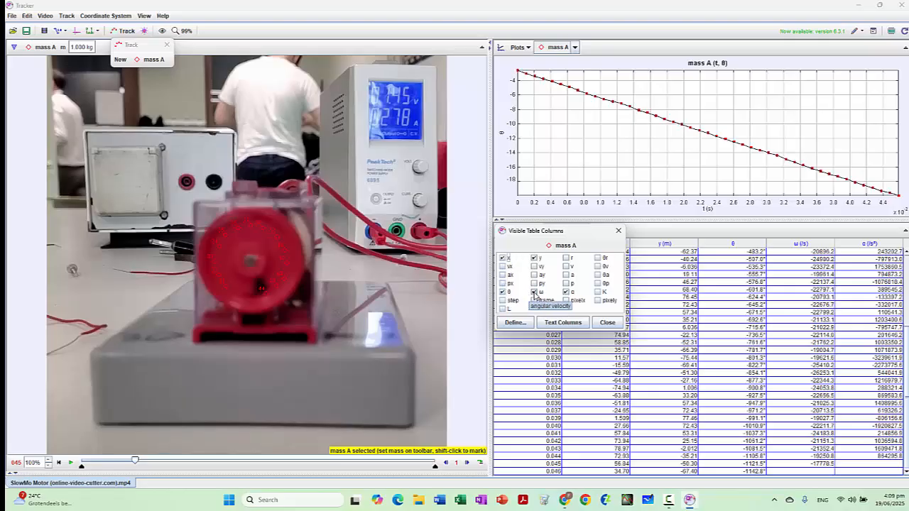
left_click(534, 292)
left_click(566, 292)
left_click(534, 258)
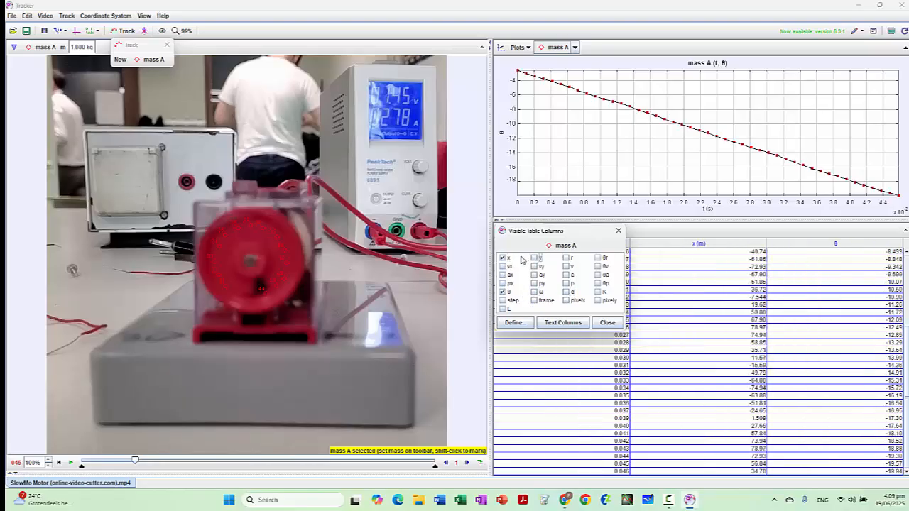
left_click(503, 257)
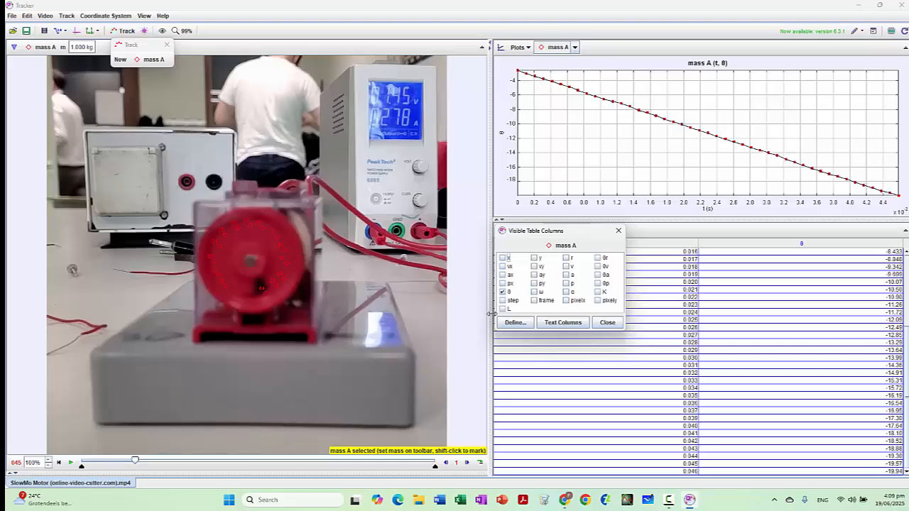
left_click_drag(606, 232, 630, 284)
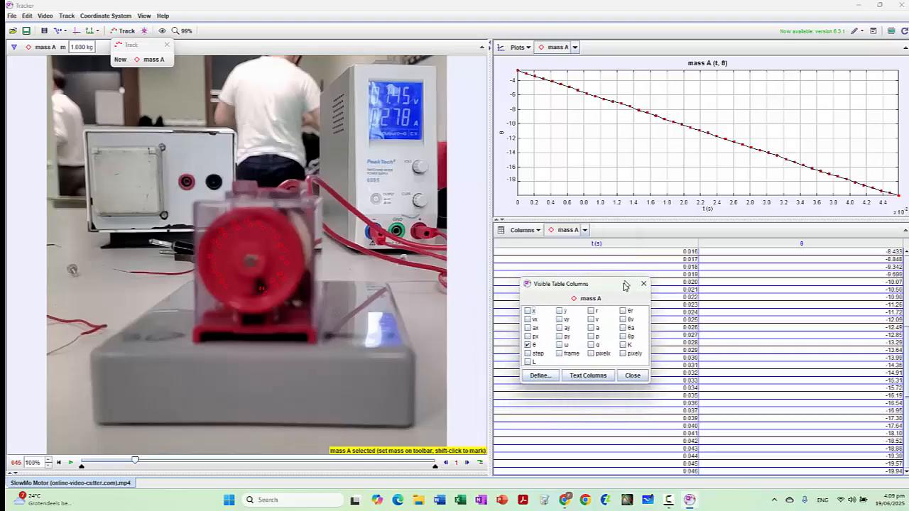
left_click(628, 377)
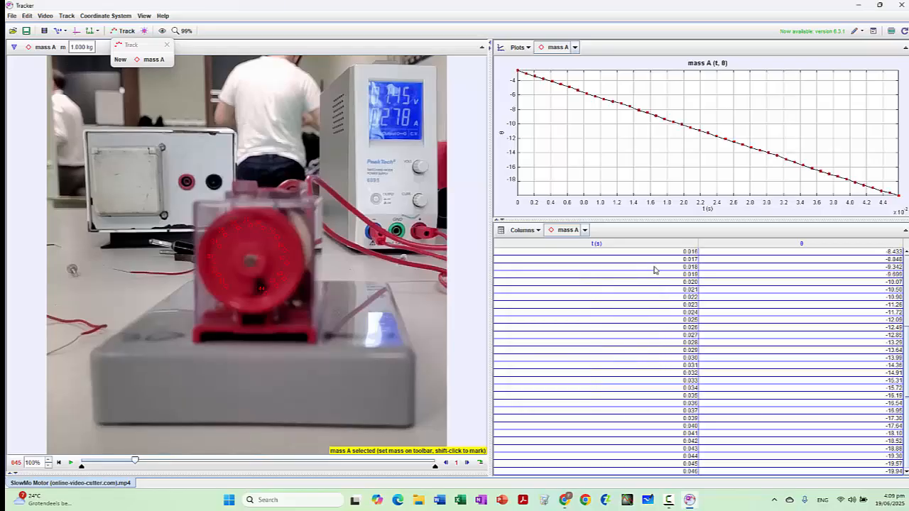
Step: Copy all rows of mass A's t and θ table and paste them into Logger Pro's data set from the first X cell
left_click_drag(659, 255, 836, 497)
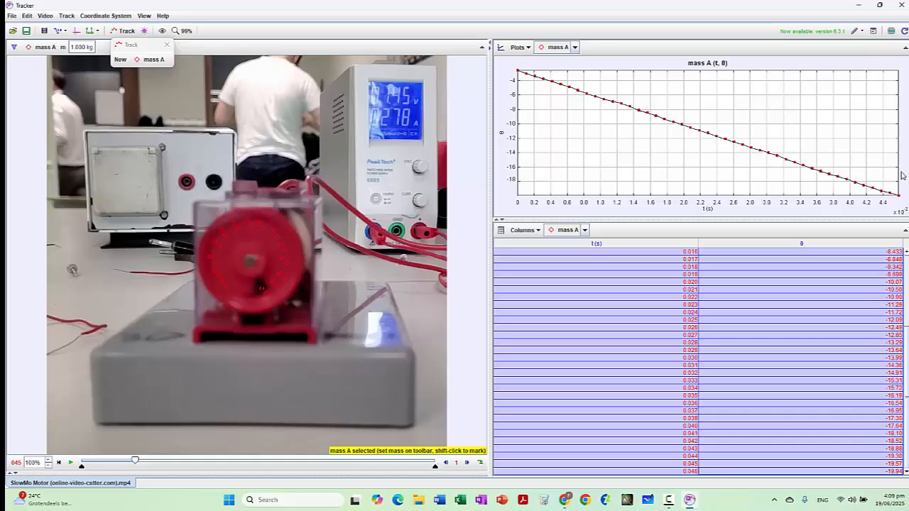
left_click(722, 290)
key("ctrl+a")
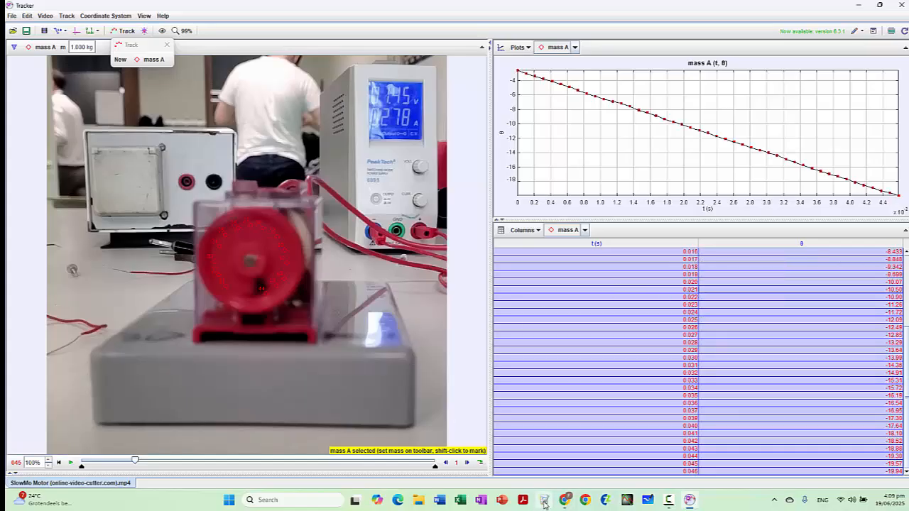
left_click(502, 500)
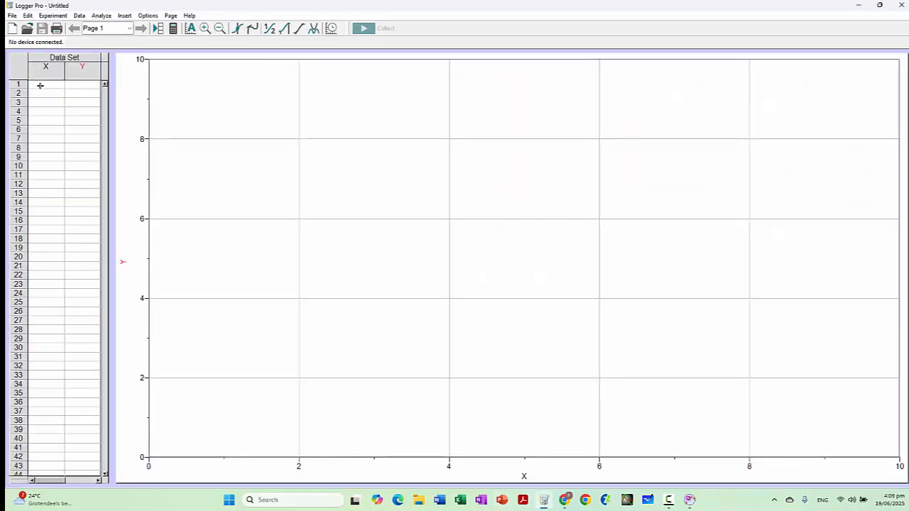
left_click(39, 85)
key("ctrl+v")
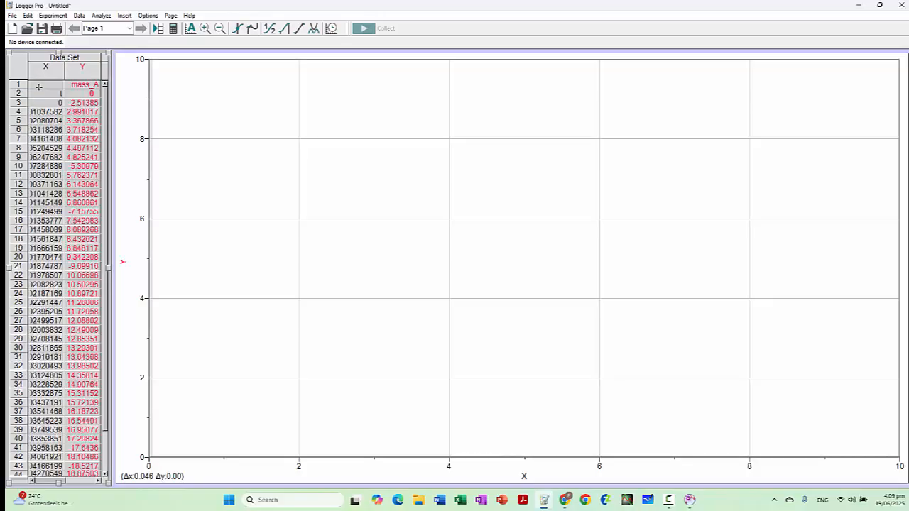
Step: Autoscale the graph and add a linear fit to the data, placing its results box above the middle of the line
left_click(190, 29)
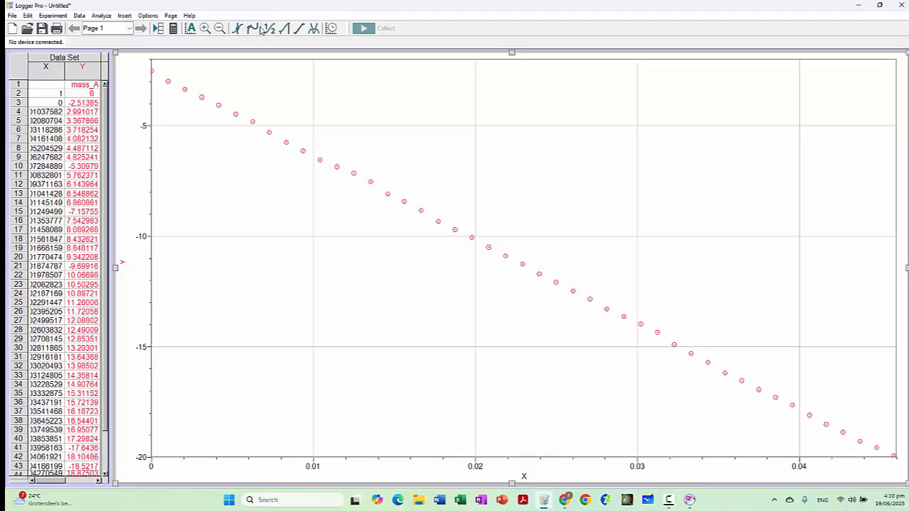
left_click(296, 30)
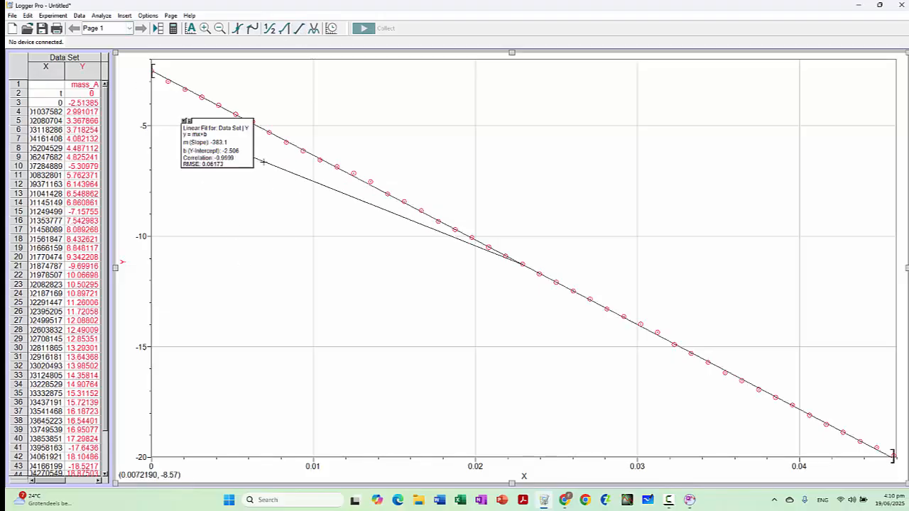
left_click_drag(247, 146, 587, 169)
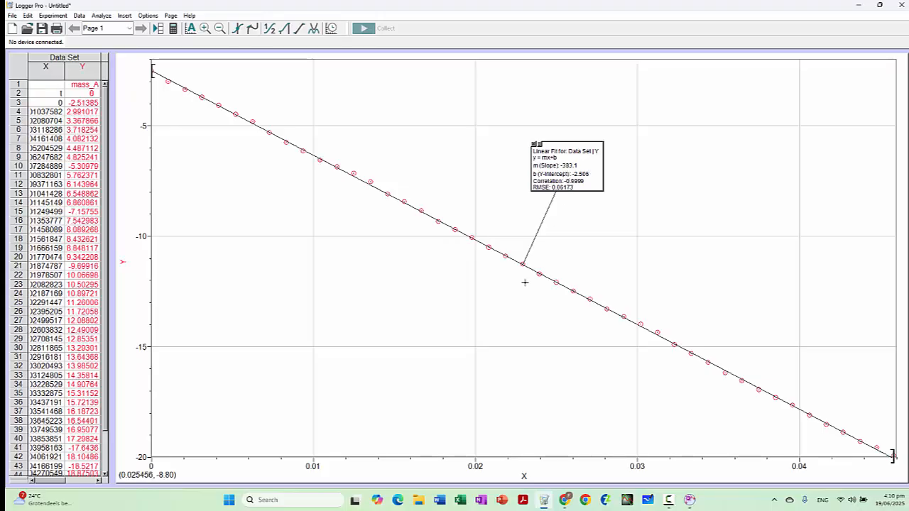
Step: Name the X column time, with short name t and units s
double_click(45, 70)
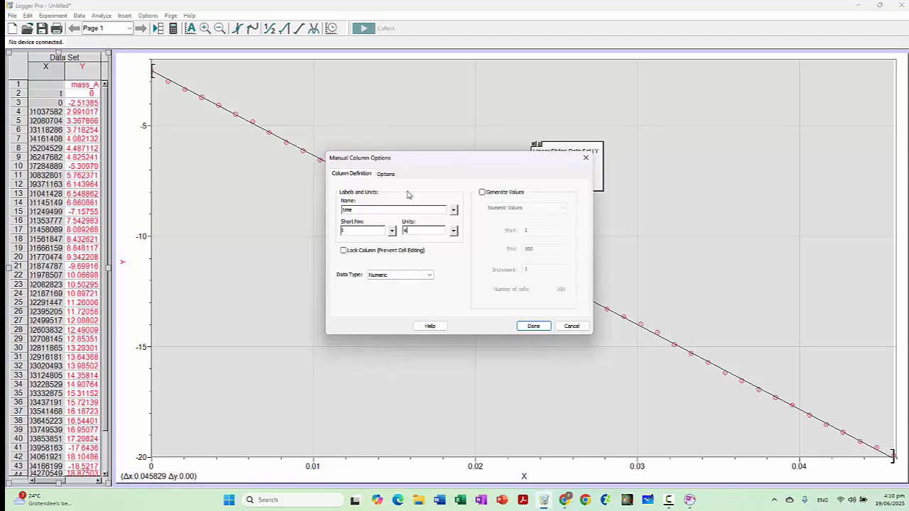
left_click(386, 174)
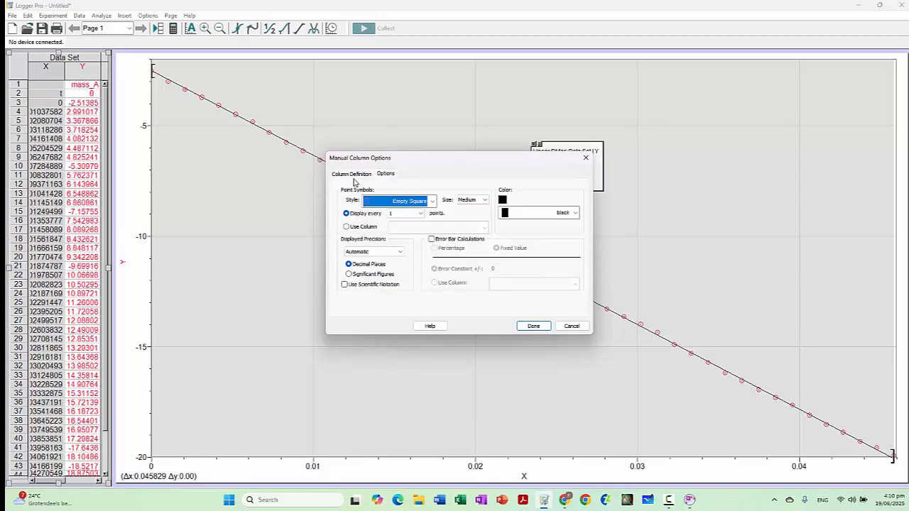
left_click(354, 175)
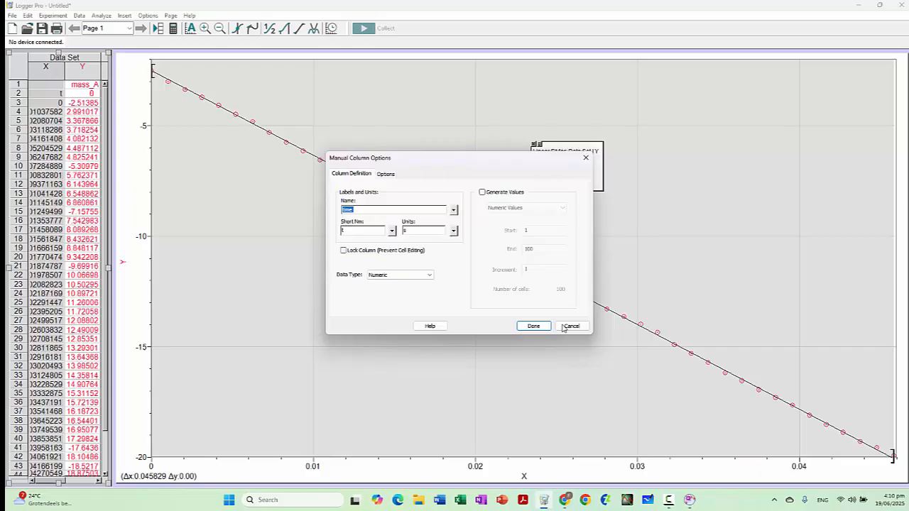
left_click(529, 326)
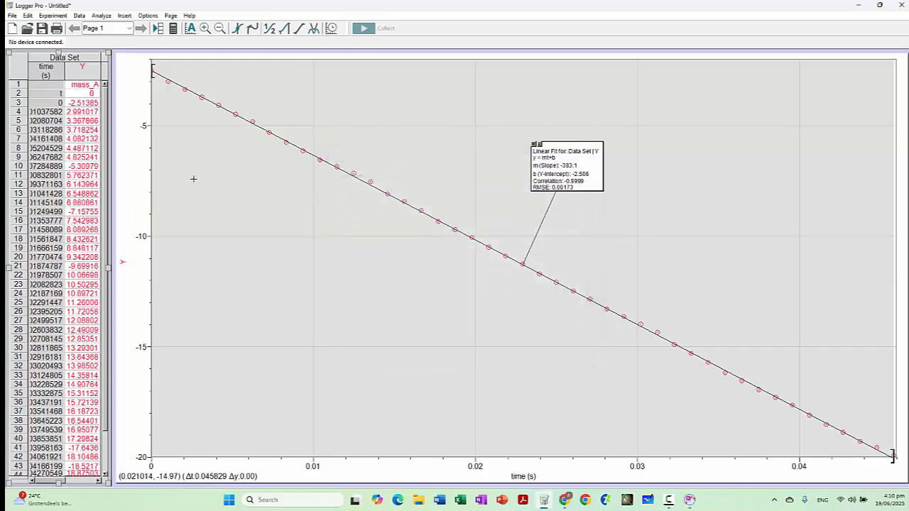
Step: Name the Y column angular displacement, with short name rad and units rad, and move the fit results box closer to the line
double_click(83, 67)
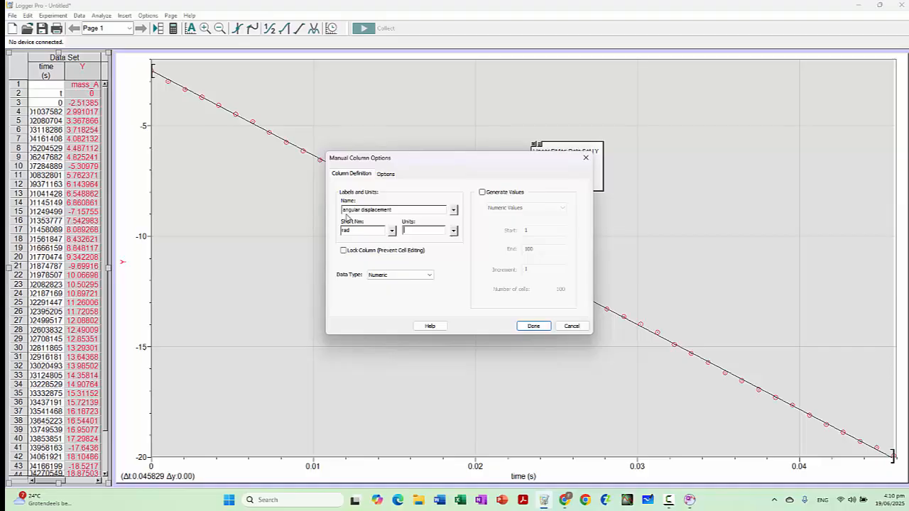
type("rad")
left_click(529, 326)
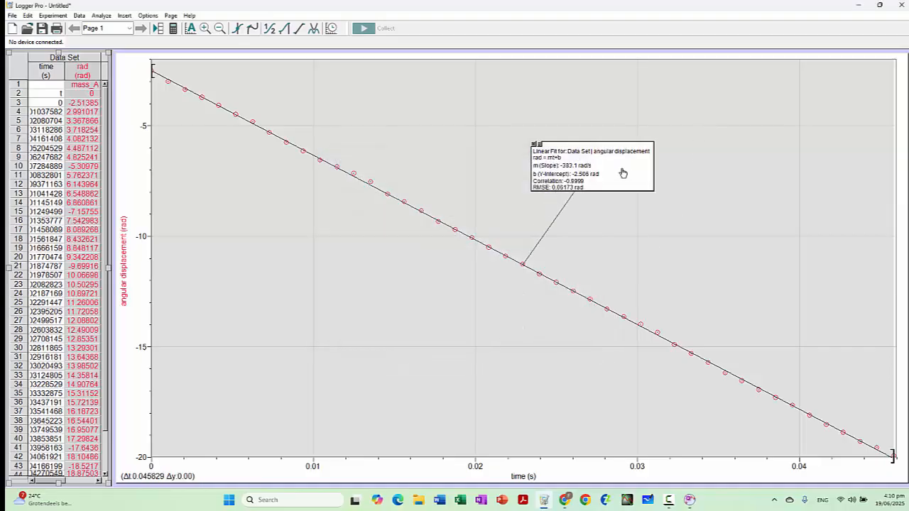
left_click_drag(623, 171, 645, 203)
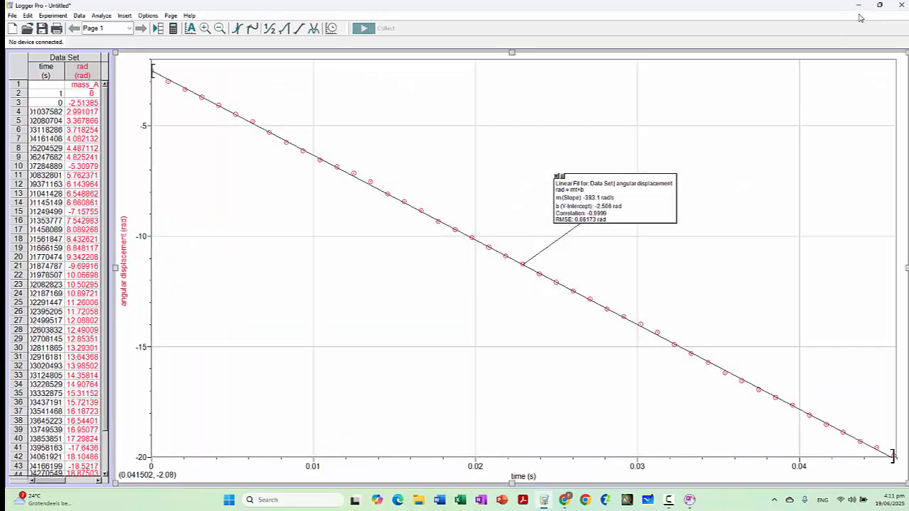
Step: Return to Tracker, expand the θ plot over the table's area and open mass A's data in the Data Tool
left_click(859, 7)
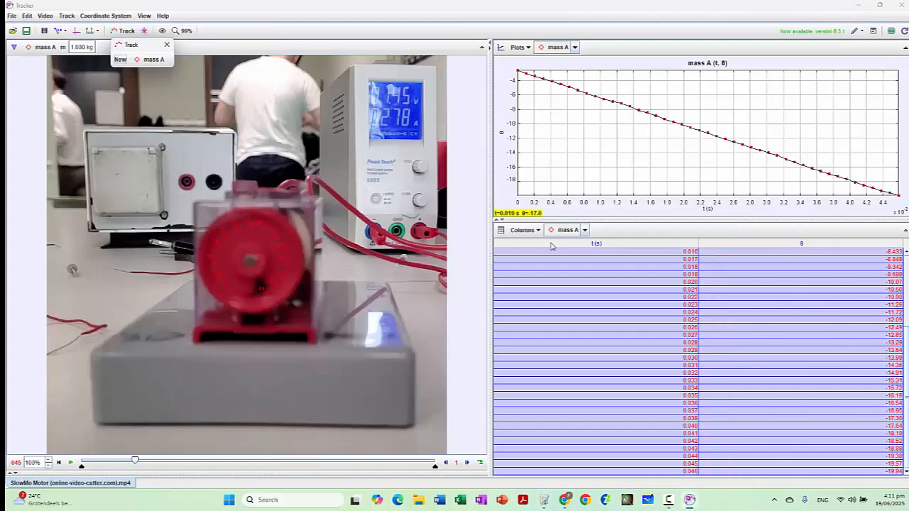
left_click(501, 221)
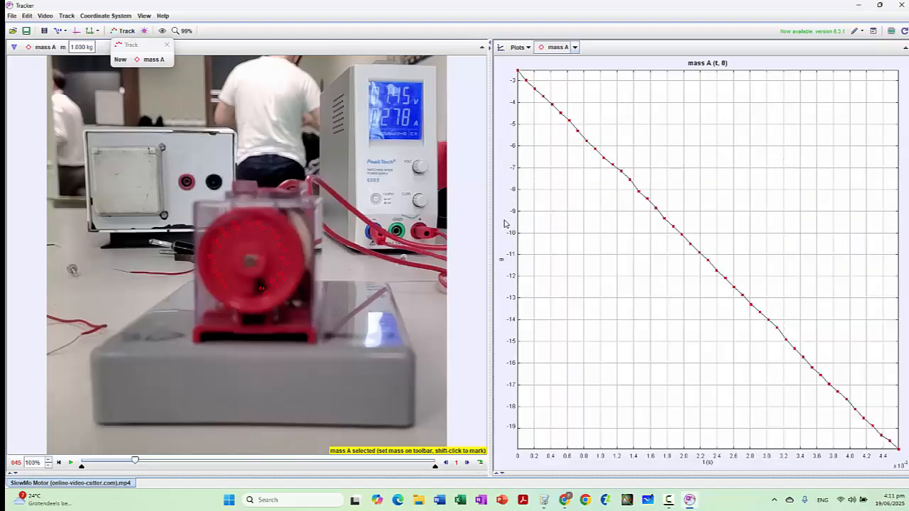
left_click(143, 17)
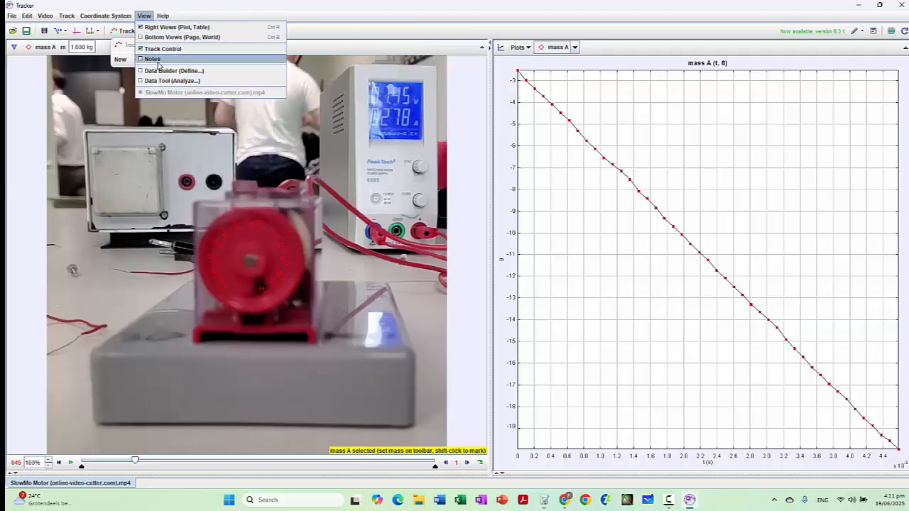
left_click(171, 81)
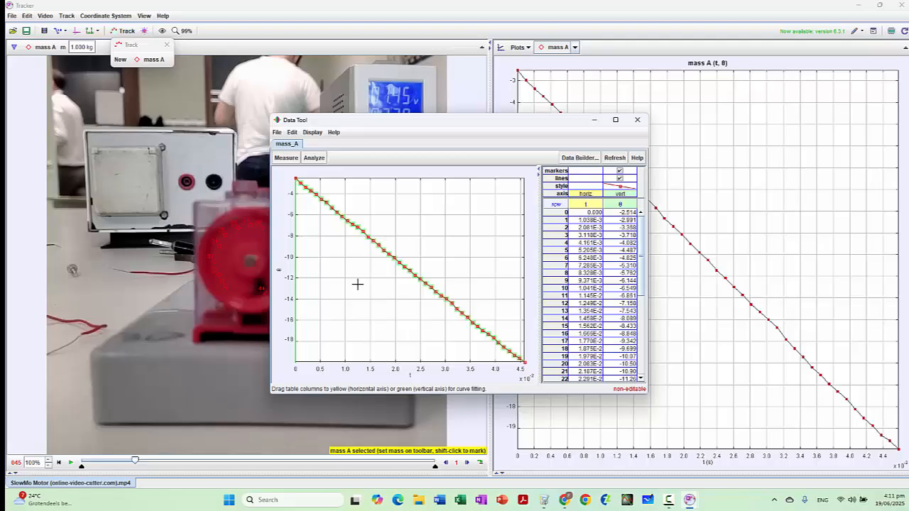
Step: Fit a Line to mass A's θ against t data in the Data Tool
left_click(314, 158)
mouse_move(324, 171)
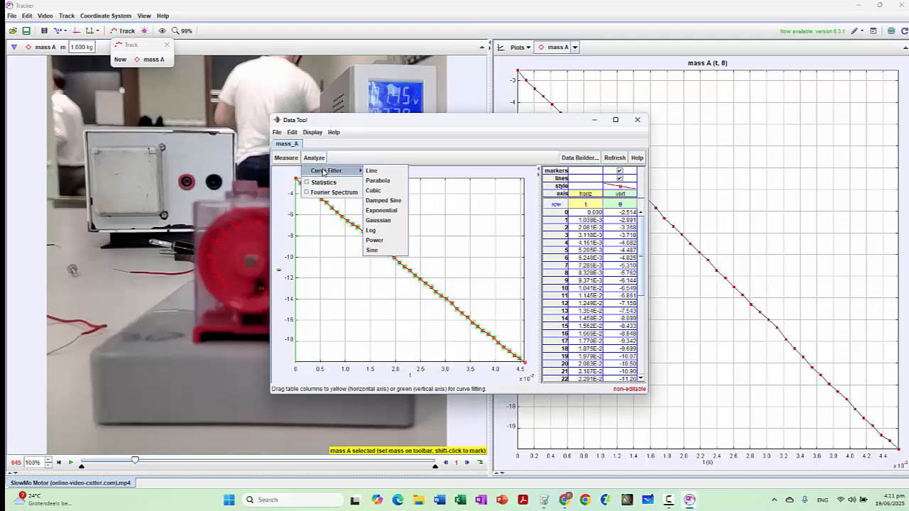
left_click(381, 171)
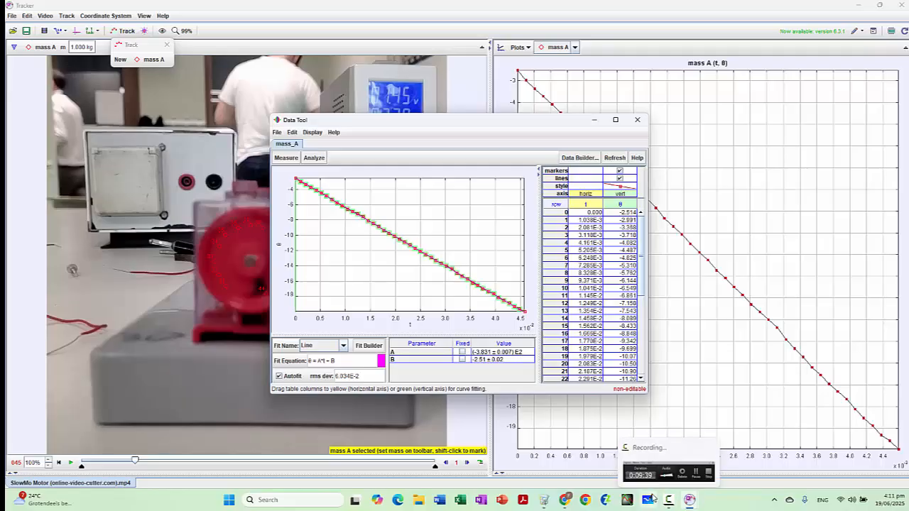
Step: Switch to Logger Pro and compare its linear fit with the Data Tool's, moving the Data Tool window aside and minimising it
left_click(544, 501)
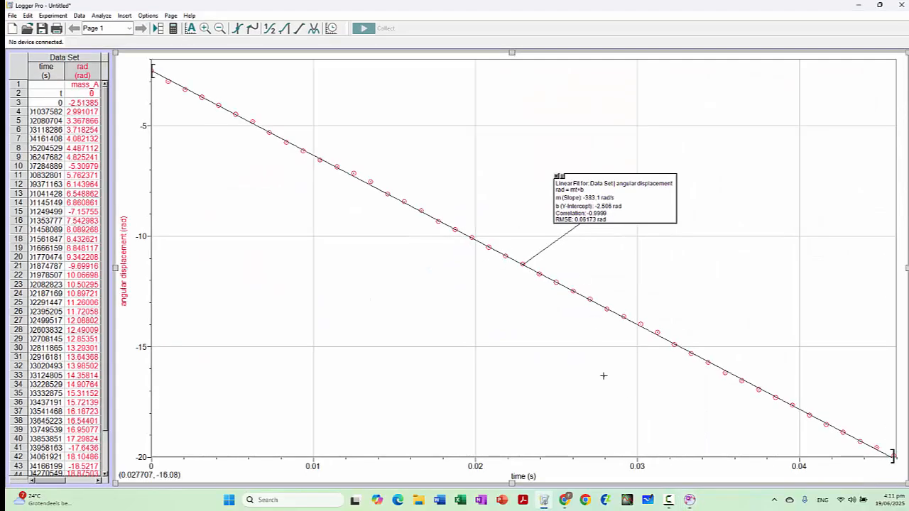
mouse_move(689, 500)
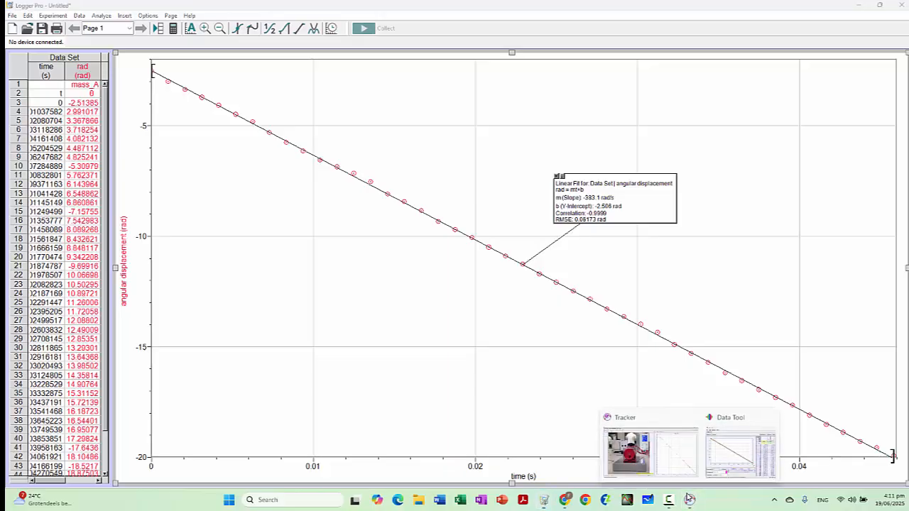
left_click(722, 468)
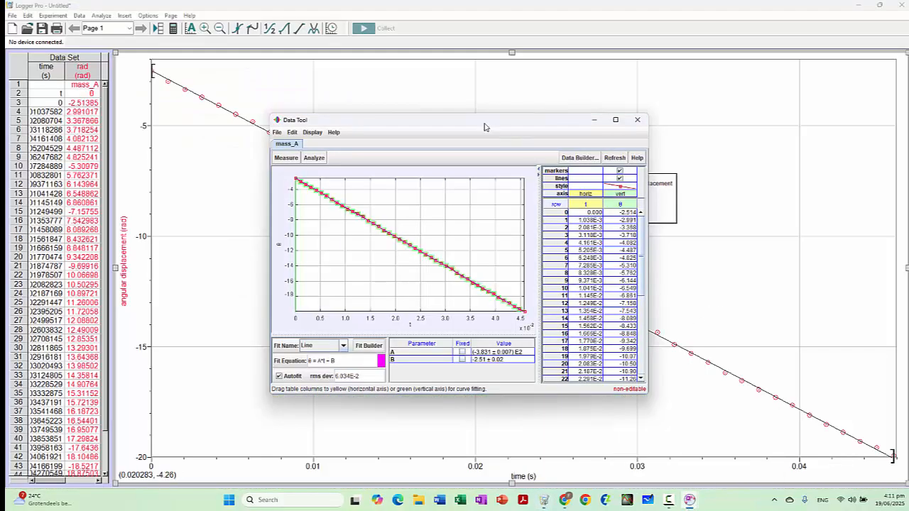
left_click_drag(483, 122, 662, 143)
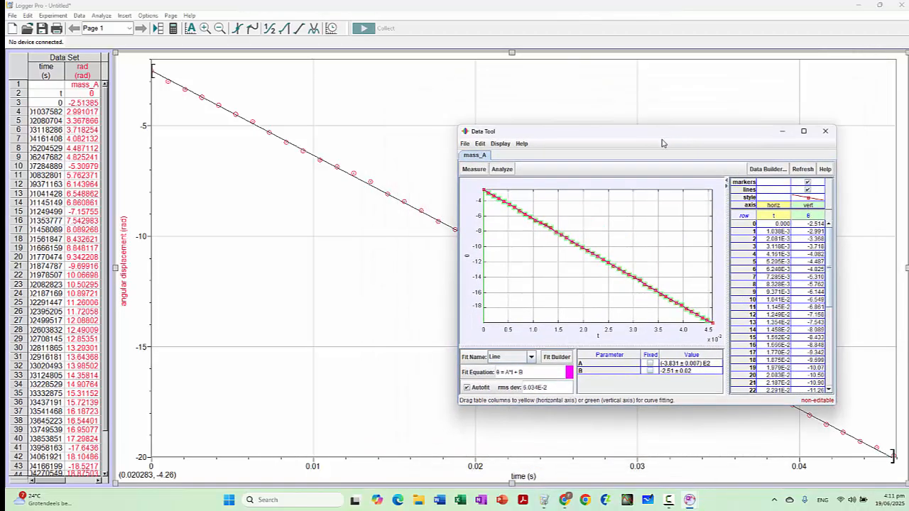
left_click(784, 133)
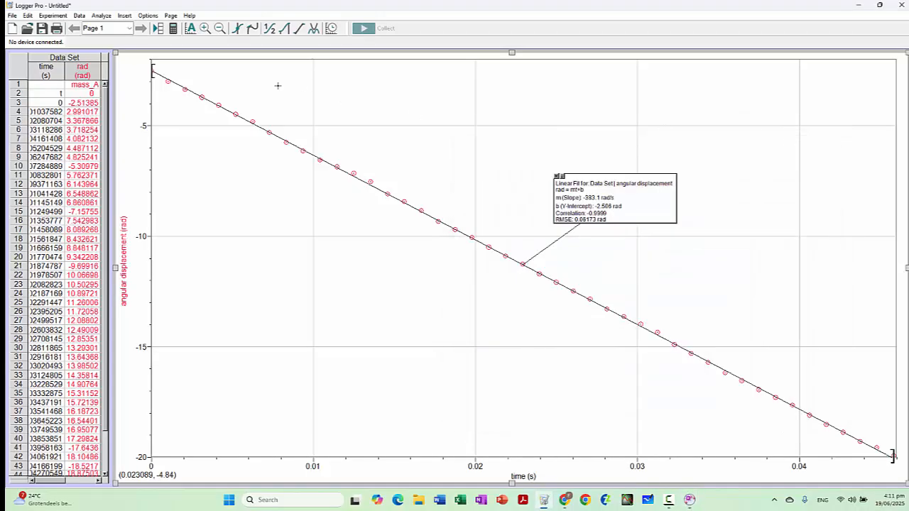
Step: Return to Tracker and plot mass A's angular acceleration α against time
mouse_move(692, 503)
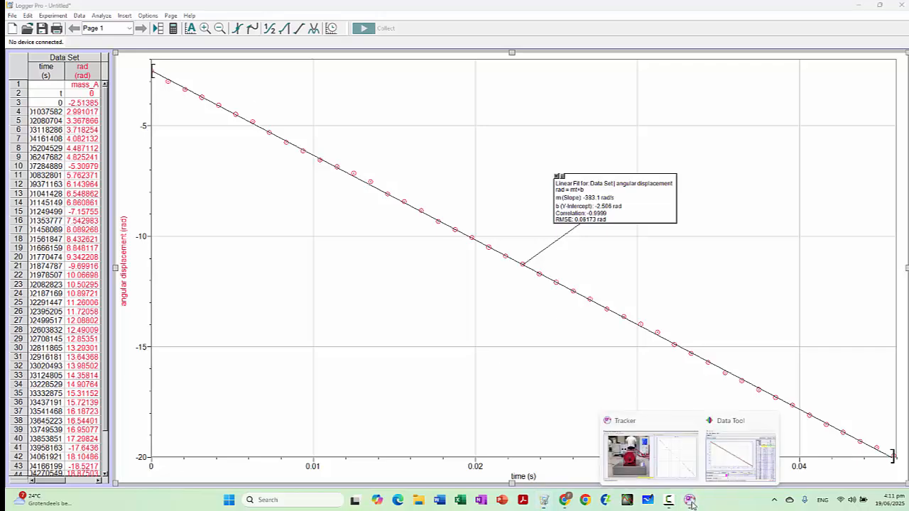
left_click(665, 453)
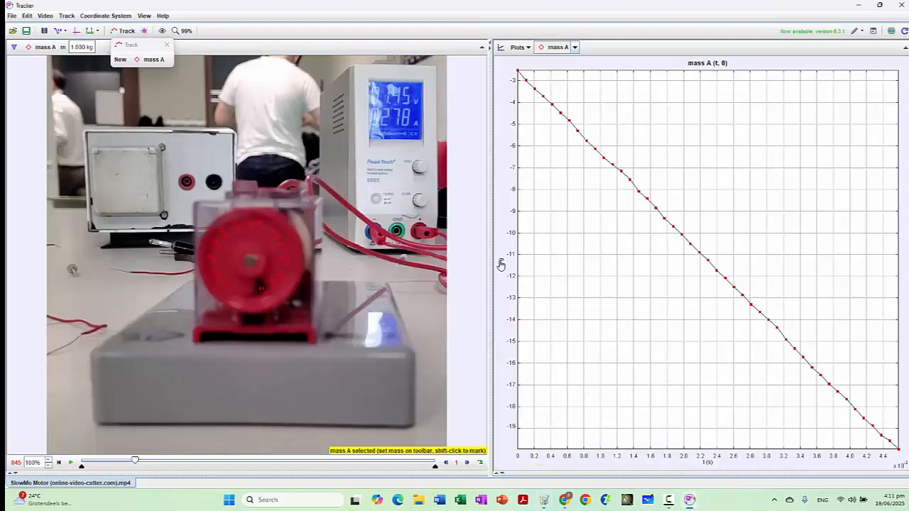
left_click(501, 261)
left_click(502, 254)
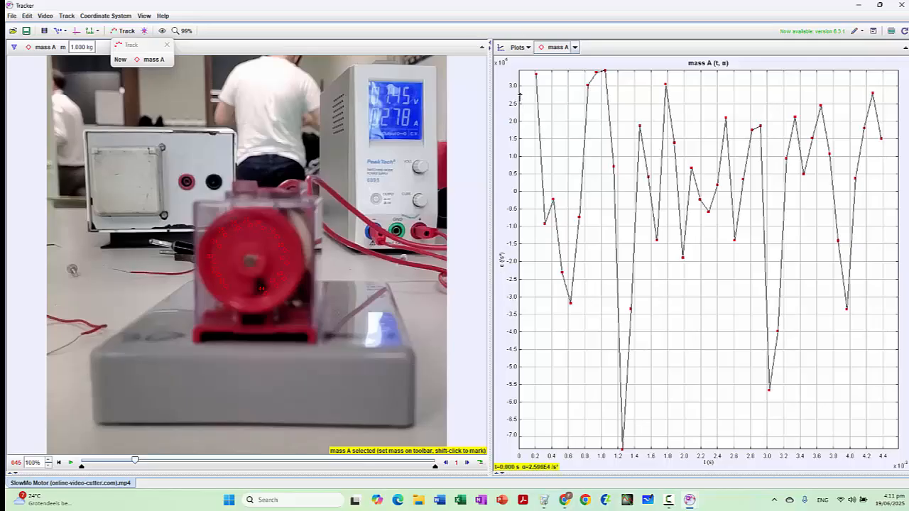
Step: Widen the α plot's vertical range to about -5.5×10^5 to 6.5×10^5, flattening the scatter around zero
left_click_drag(516, 94, 515, 276)
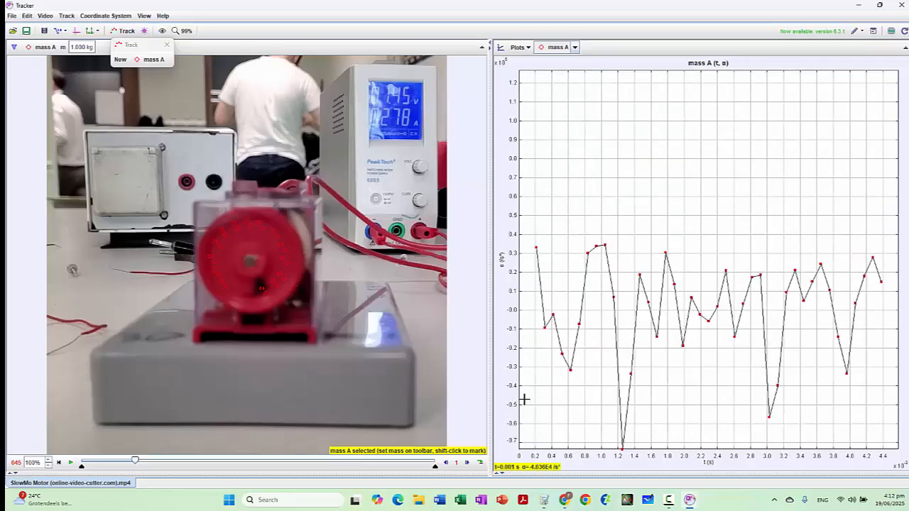
left_click_drag(518, 406, 531, 260)
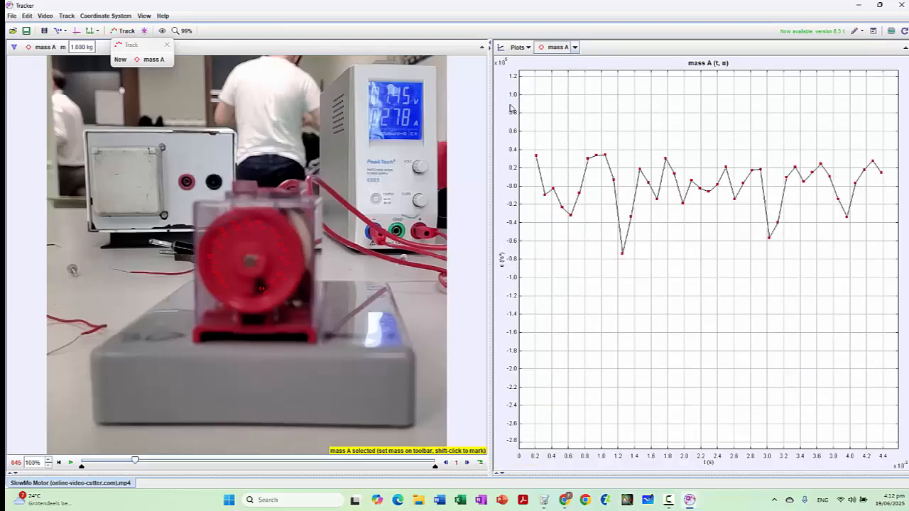
left_click_drag(516, 93, 535, 191)
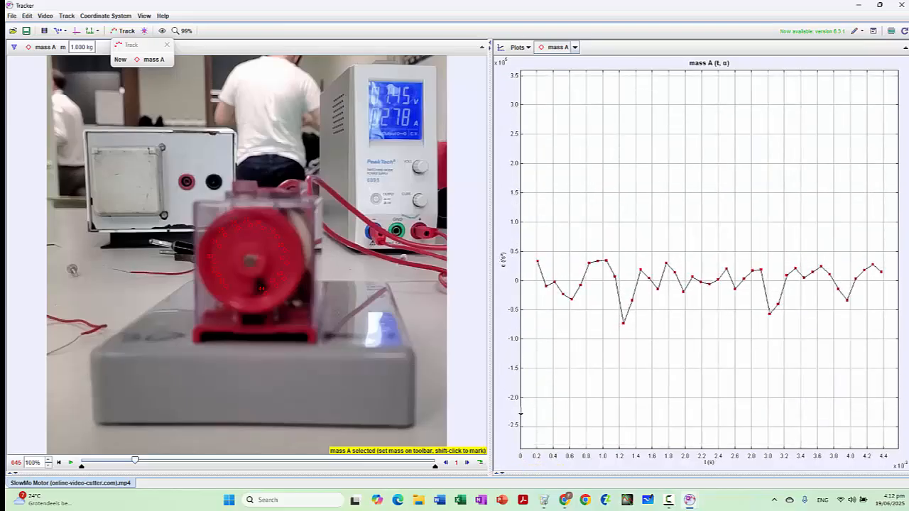
left_click_drag(522, 420, 531, 376)
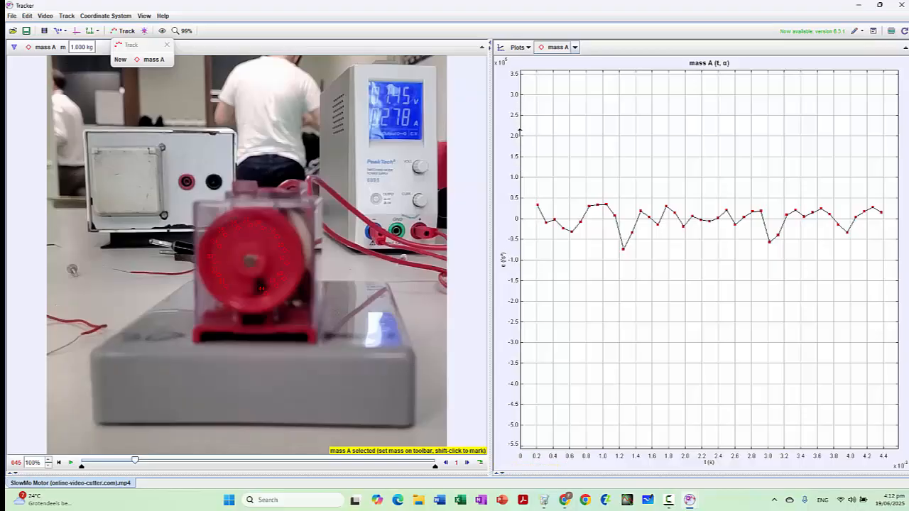
left_click_drag(519, 132, 523, 256)
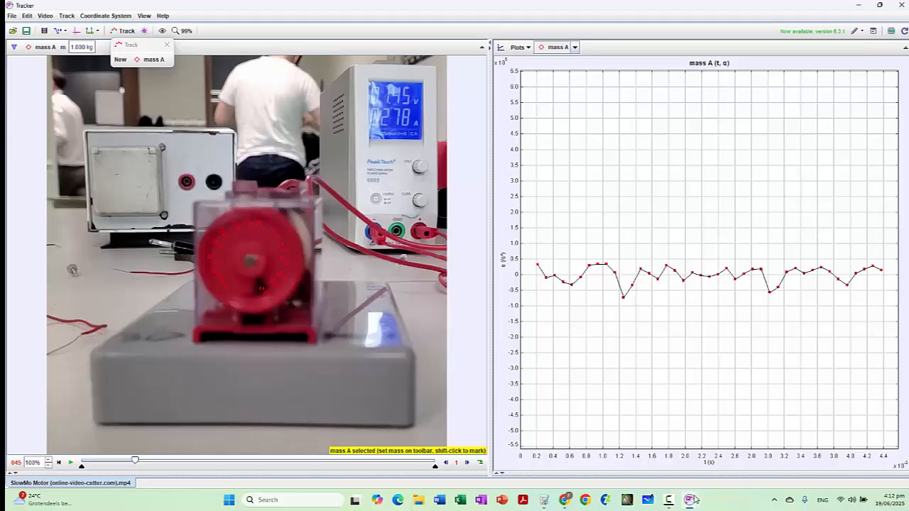
mouse_move(669, 505)
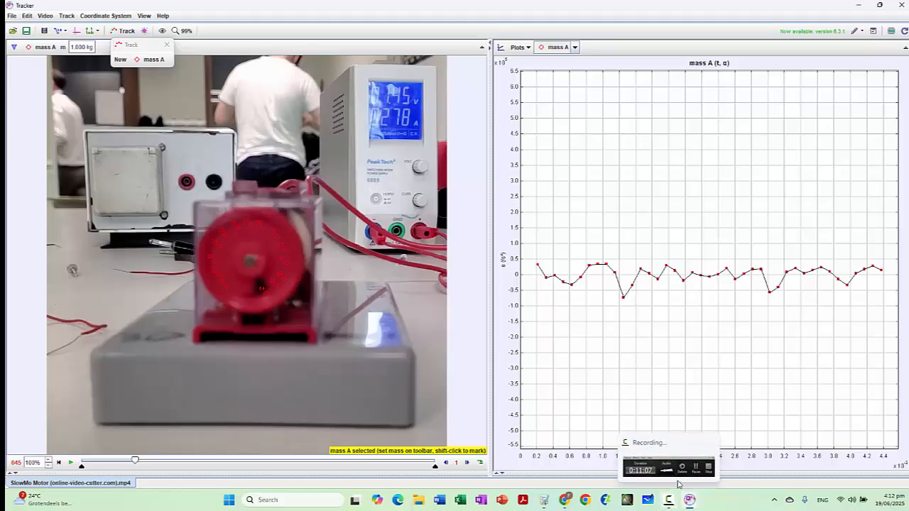